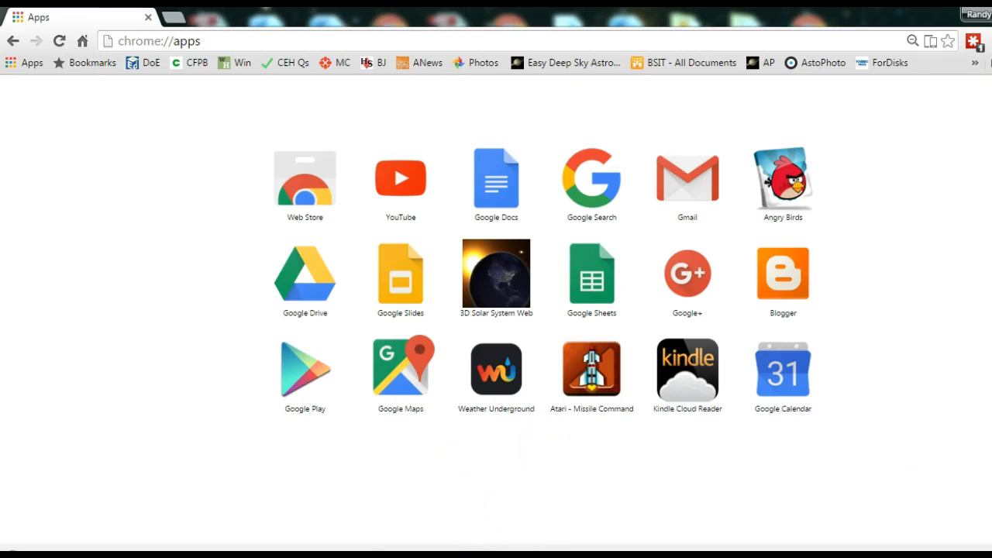
# Step: Launch Command Prompt from Accessories, then again through a cmd.exe search
pyautogui.moveTo(503, 555)
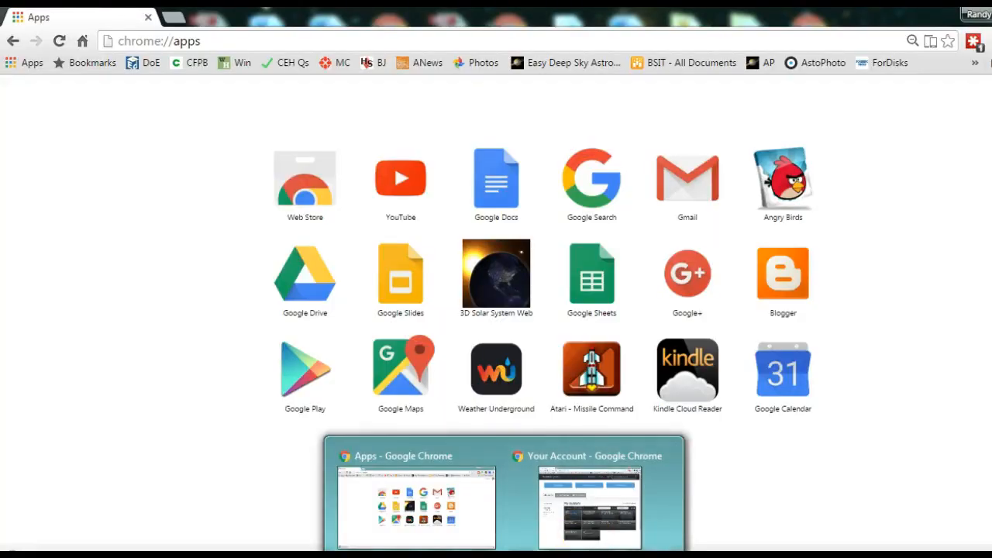
pyautogui.click(21, 555)
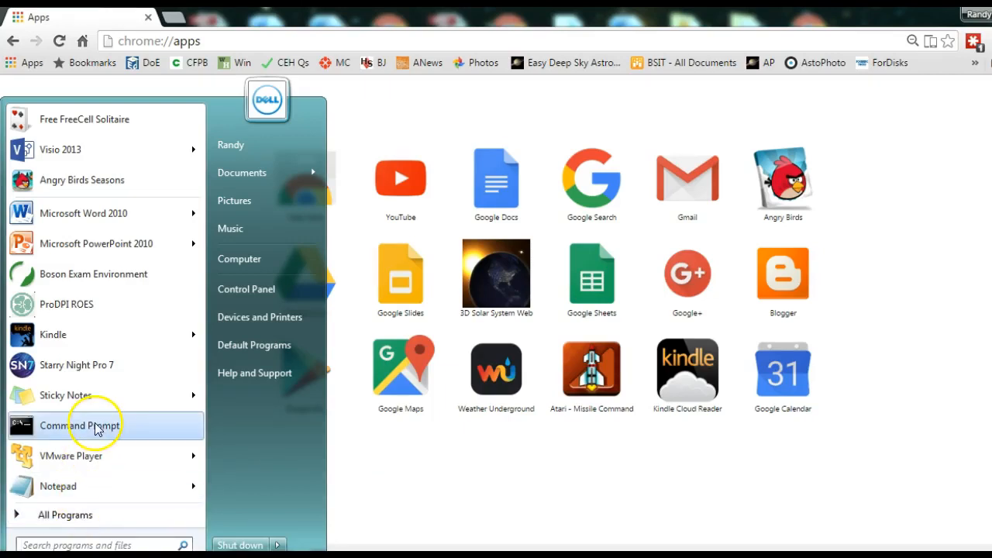
pyautogui.click(105, 524)
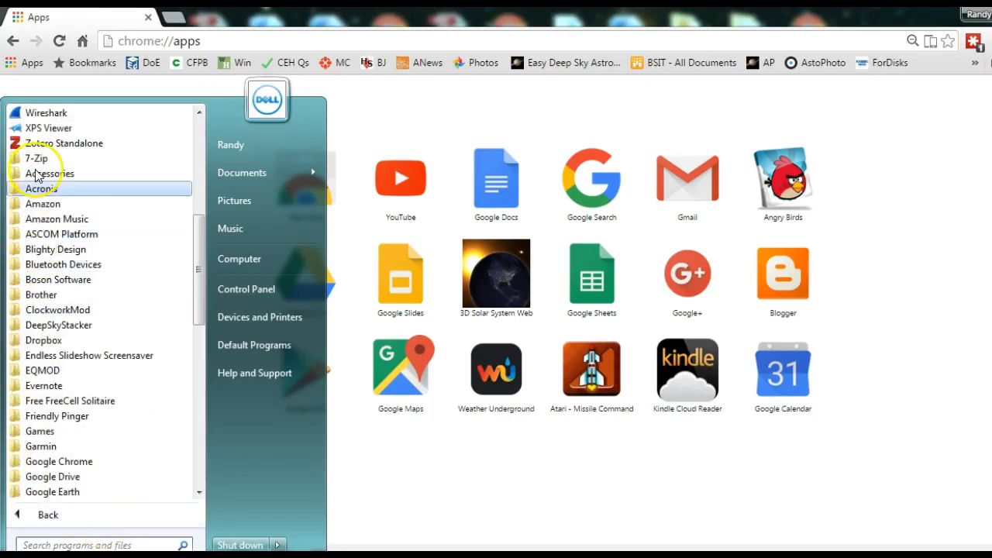
pyautogui.click(47, 175)
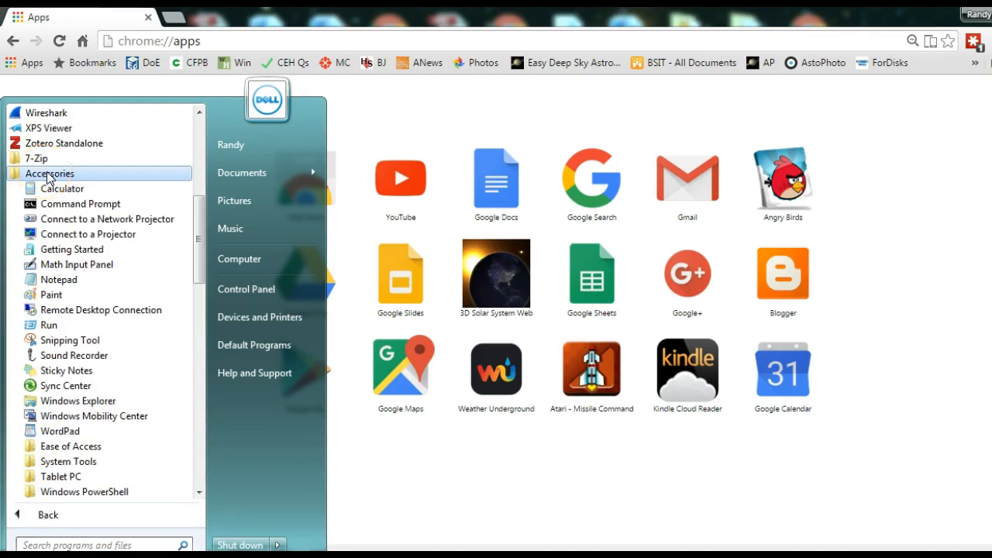
pyautogui.click(80, 204)
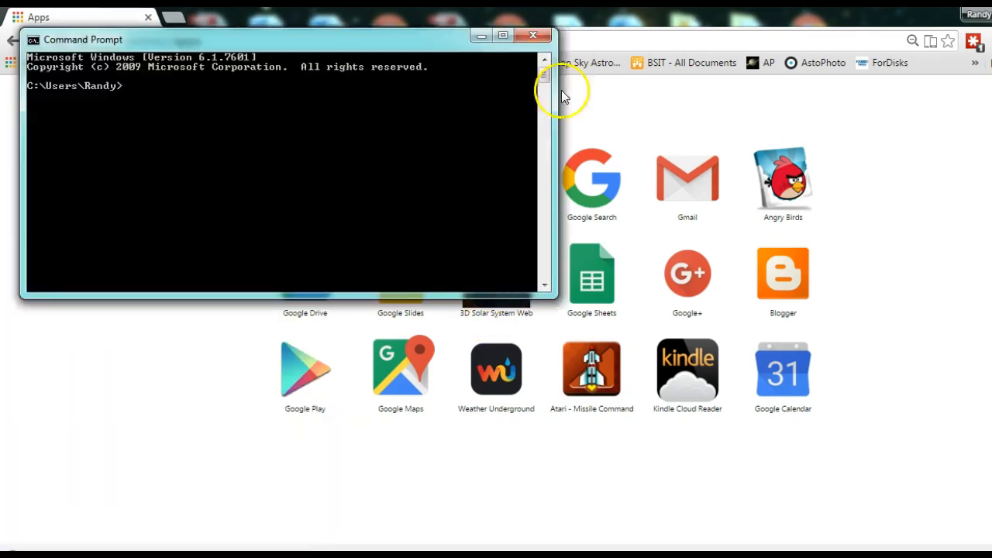
pyautogui.click(533, 35)
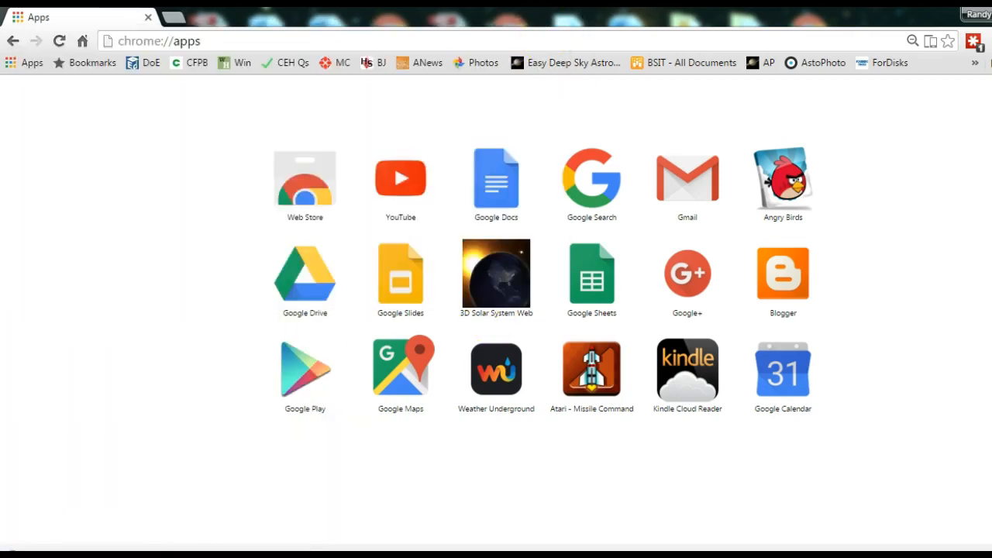
pyautogui.press('super')
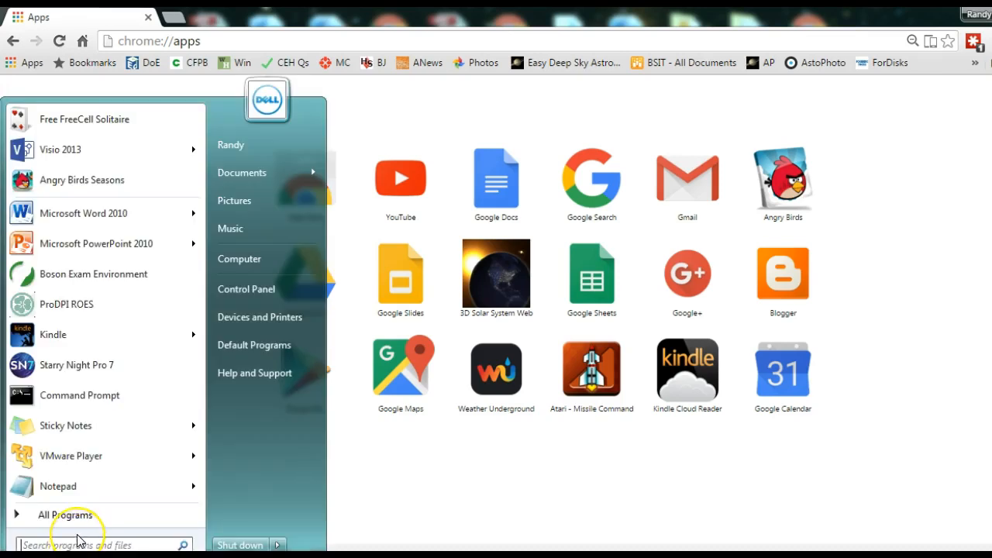
pyautogui.write('cmd.exe')
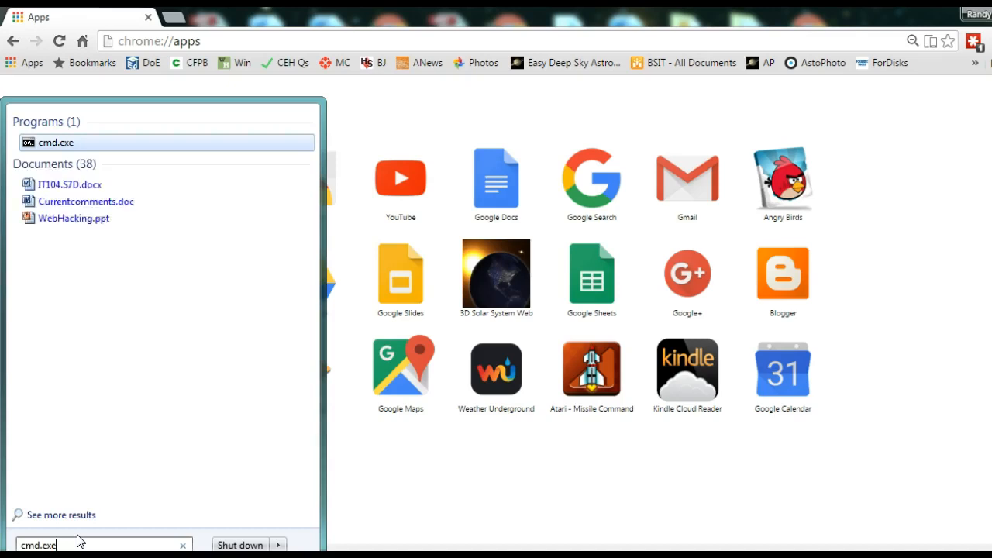
pyautogui.press('Return')
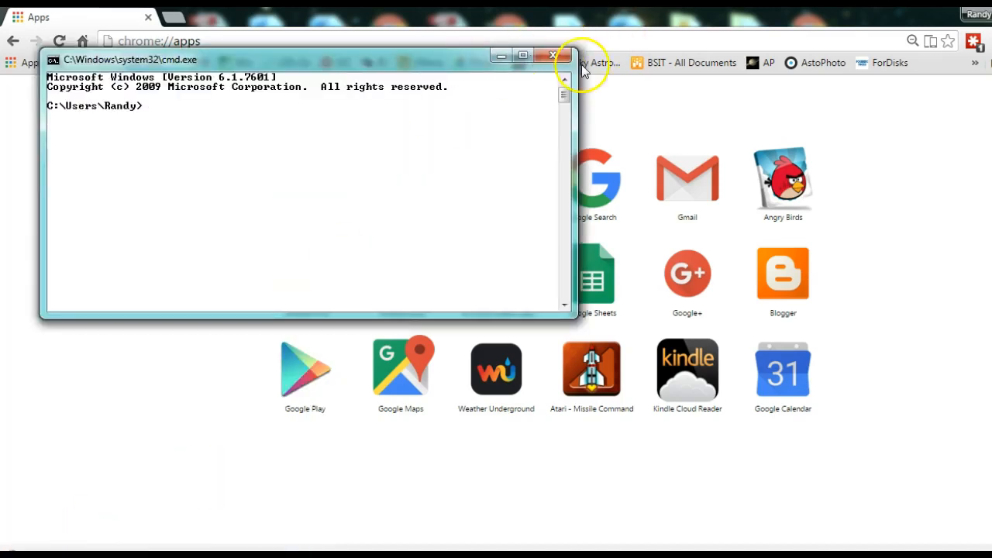
pyautogui.click(553, 55)
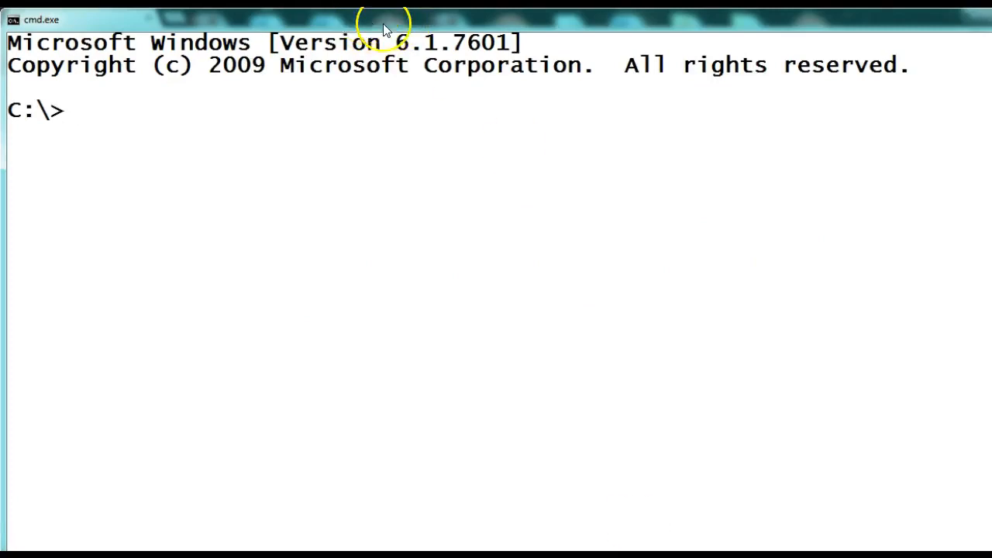
# Step: Run ipconfig /all and scroll the output back to the Default Gateway entry
pyautogui.moveTo(383, 23); pyautogui.dragTo(405, 65)
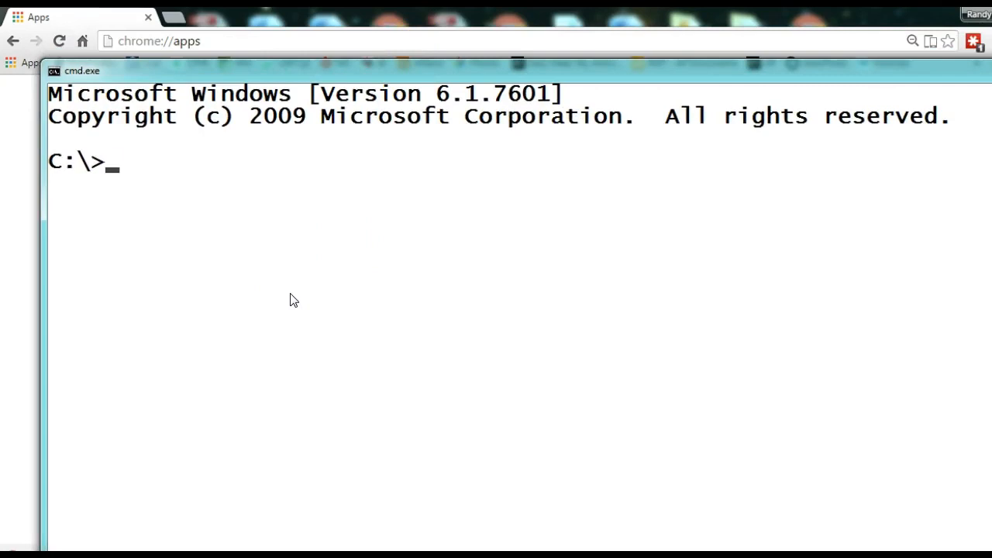
pyautogui.write('config/all')
pyautogui.press('Return')
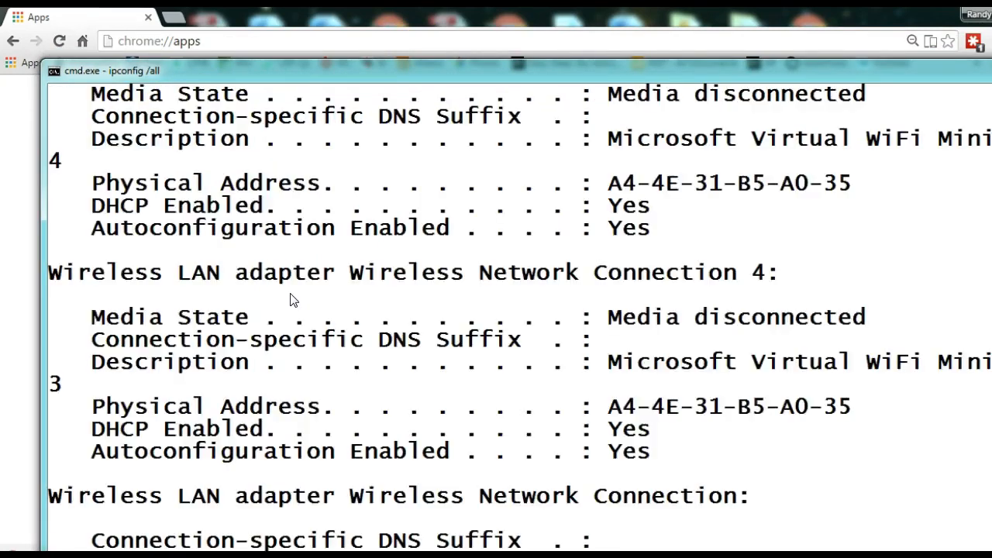
pyautogui.click(698, 288)
pyautogui.scroll(10, 704, 496)
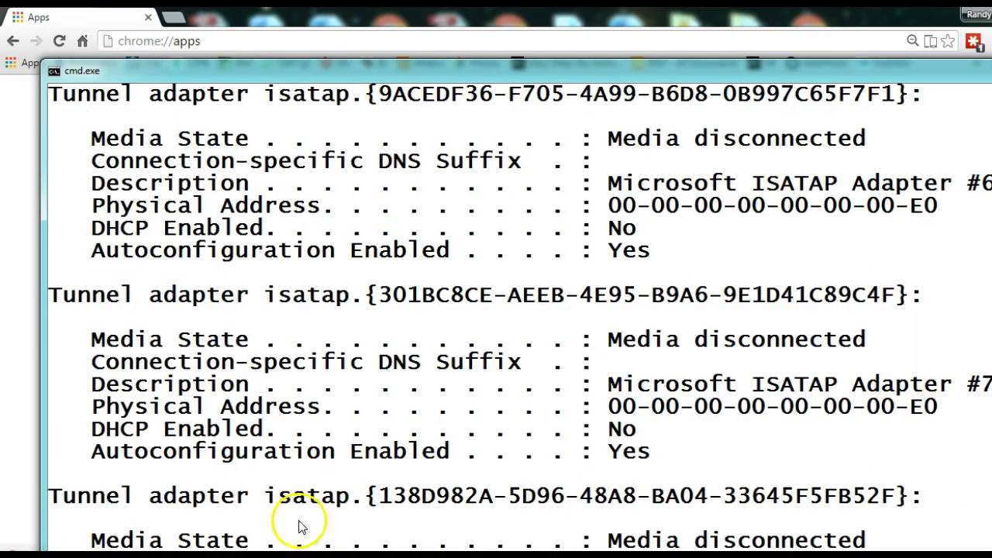
pyautogui.scroll(12, 712, 503)
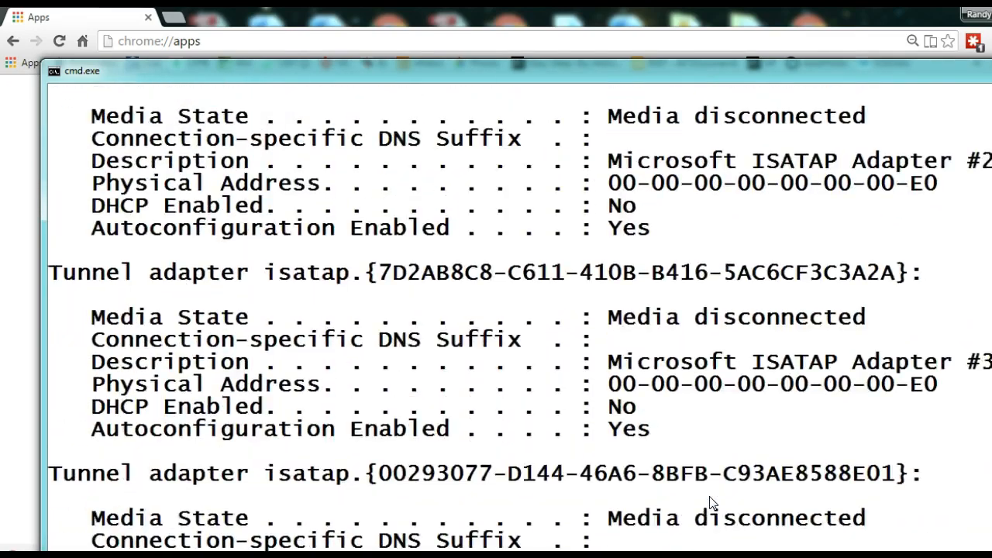
pyautogui.scroll(3, 713, 504)
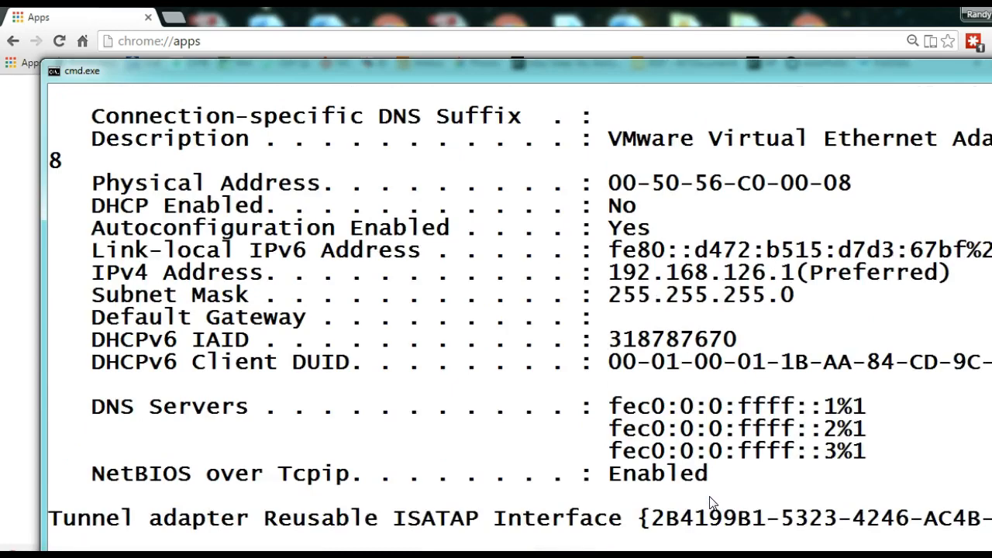
pyautogui.scroll(7, 711, 503)
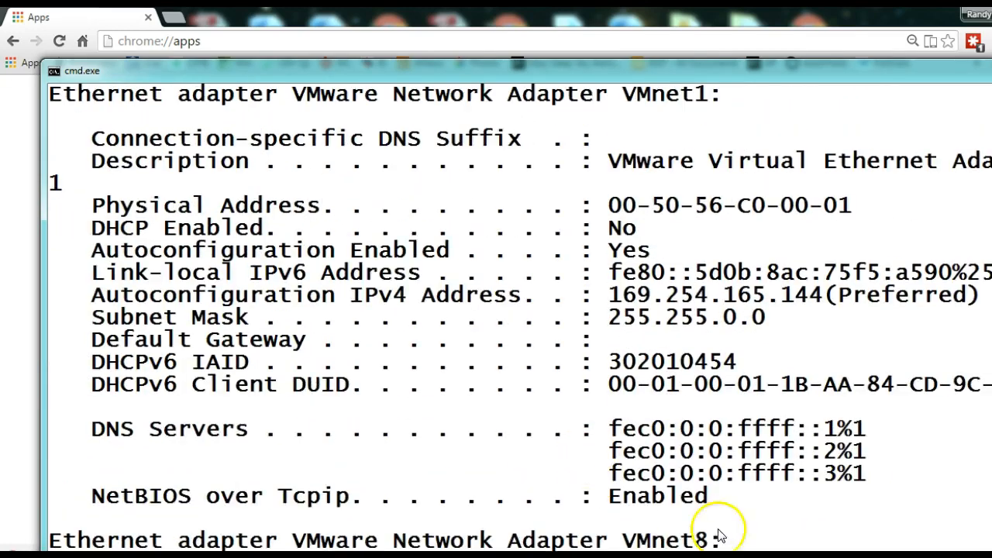
pyautogui.scroll(4, 741, 519)
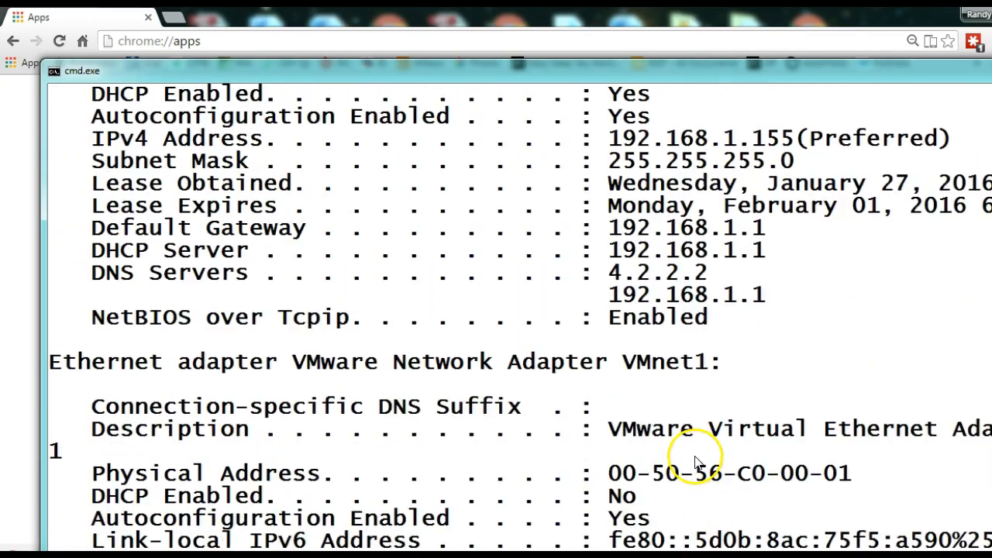
# Step: Mark and copy the default gateway address 192.168.1.1 from the console
pyautogui.click(612, 252)
pyautogui.moveTo(612, 252); pyautogui.dragTo(768, 250)
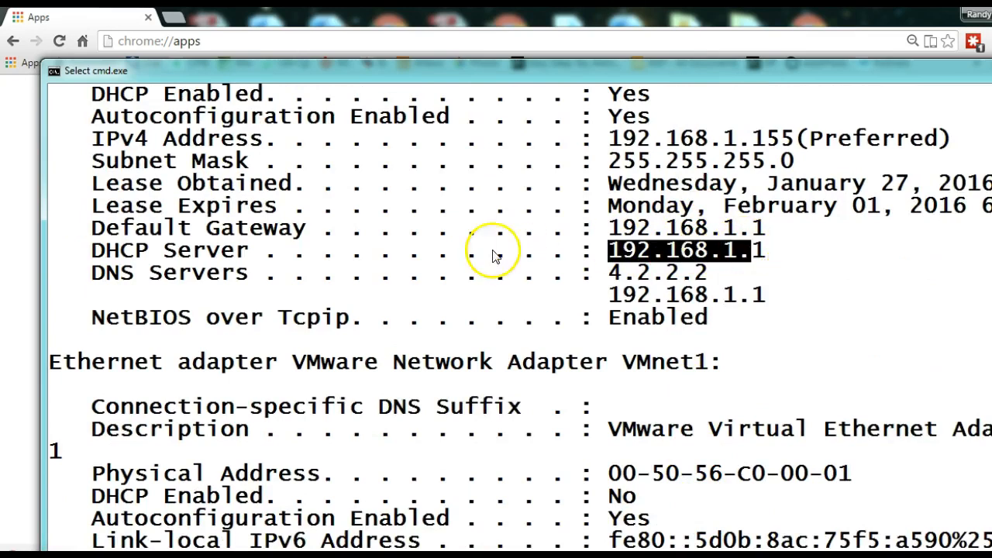
pyautogui.click(125, 229)
pyautogui.moveTo(93, 229); pyautogui.dragTo(306, 238)
pyautogui.moveTo(611, 228); pyautogui.dragTo(766, 230)
pyautogui.rightClick(766, 231)
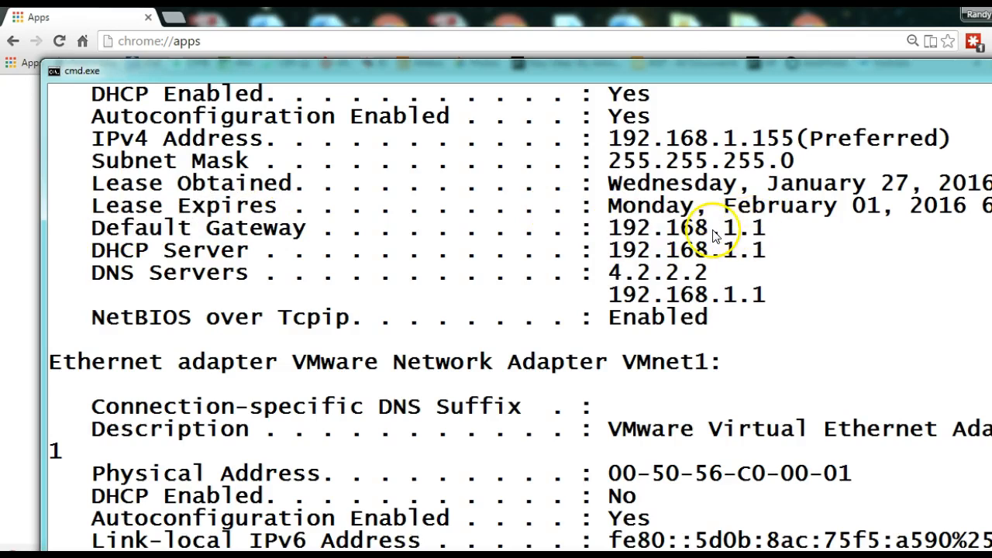
# Step: Paste 192.168.1.1 into Chrome's address bar and load the router admin page
pyautogui.click(991, 66)
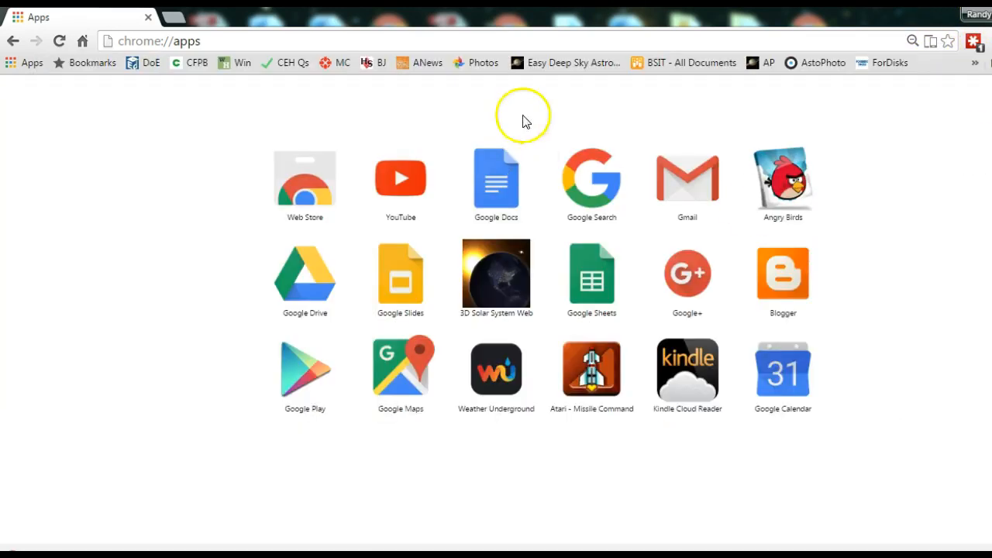
pyautogui.click(241, 43)
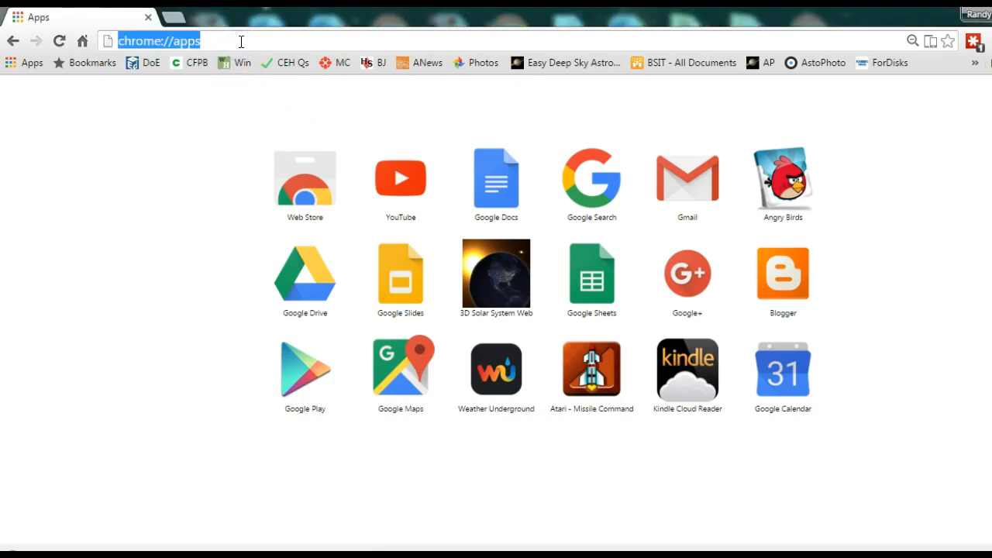
pyautogui.press('BackSpace')
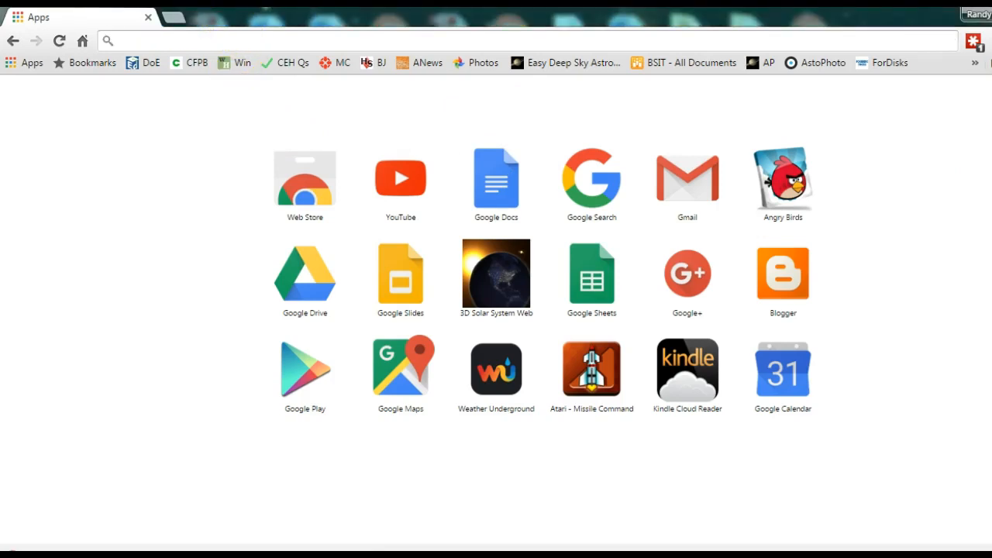
pyautogui.rightClick(178, 38)
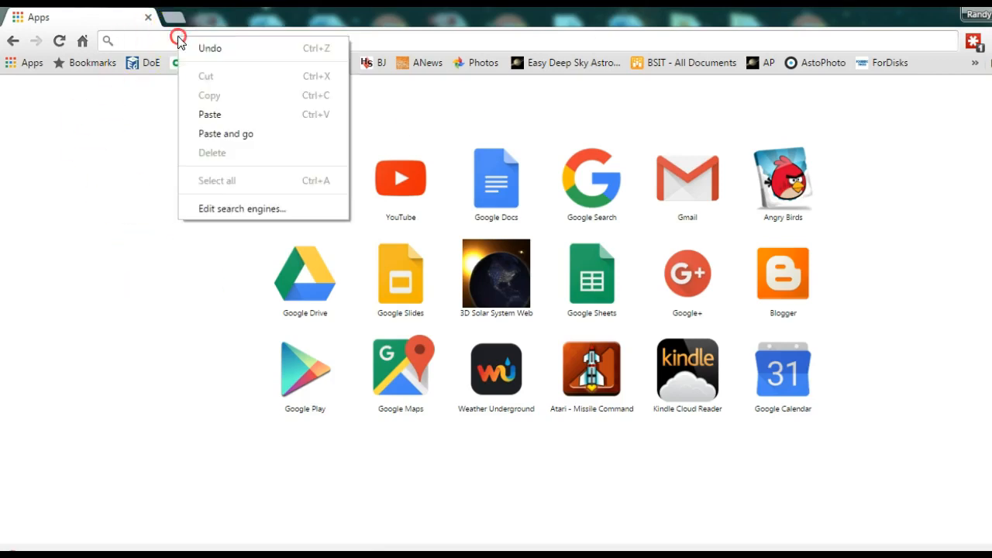
pyautogui.click(228, 115)
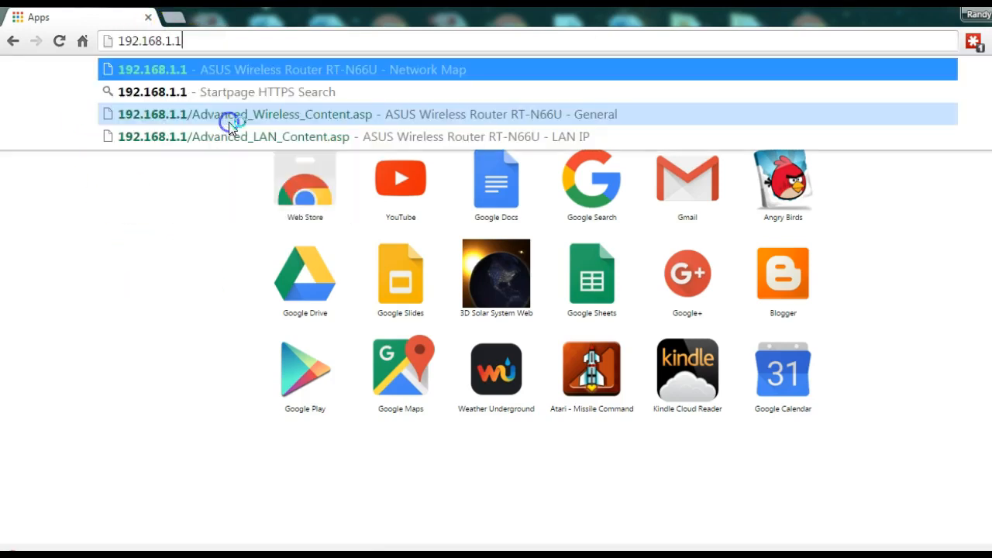
pyautogui.press('Return')
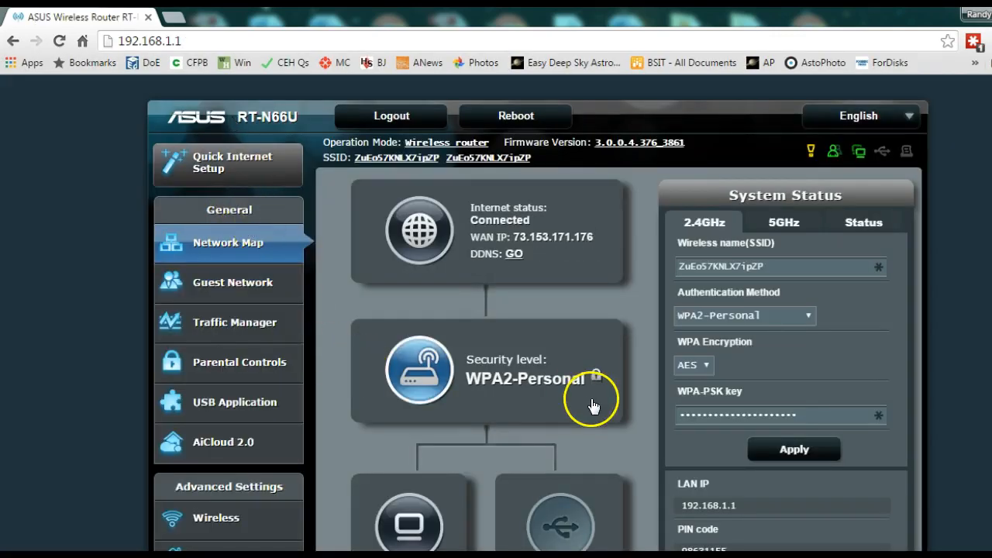
# Step: Browse the ASUS Network Map, highlighting the RT-N66U model name near the top
pyautogui.scroll(-2, 597, 387)
pyautogui.scroll(-3, 597, 383)
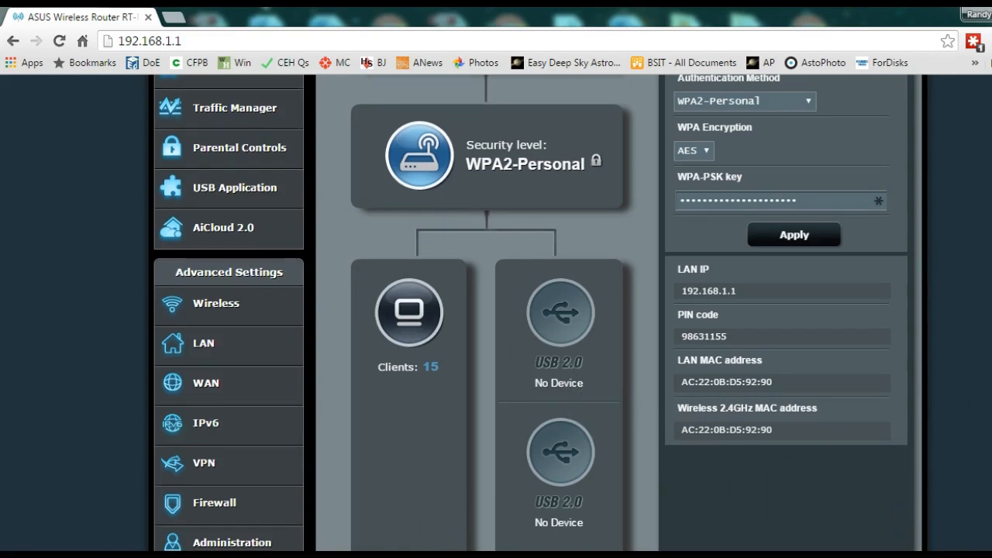
pyautogui.scroll(-1, 538, 313)
pyautogui.scroll(1, 537, 313)
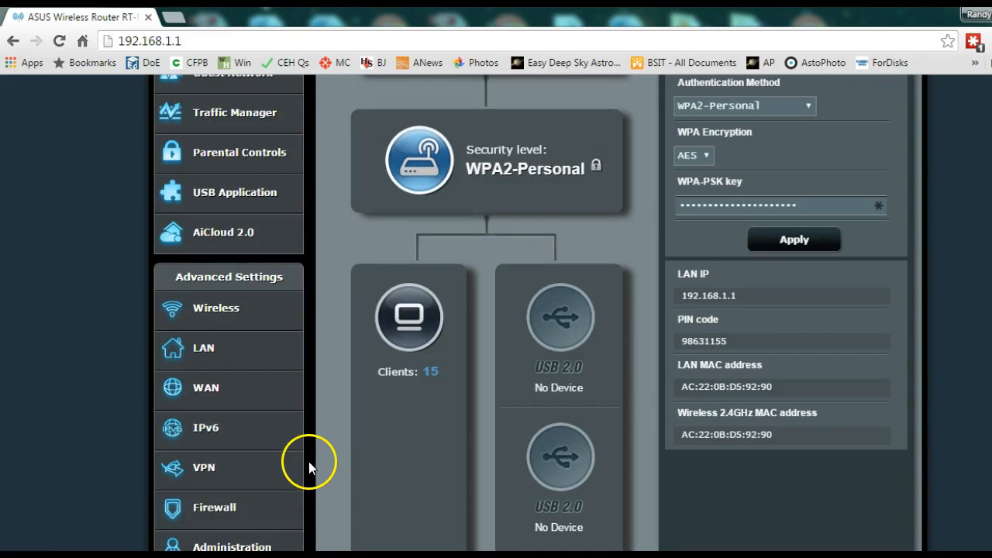
pyautogui.scroll(-3, 309, 459)
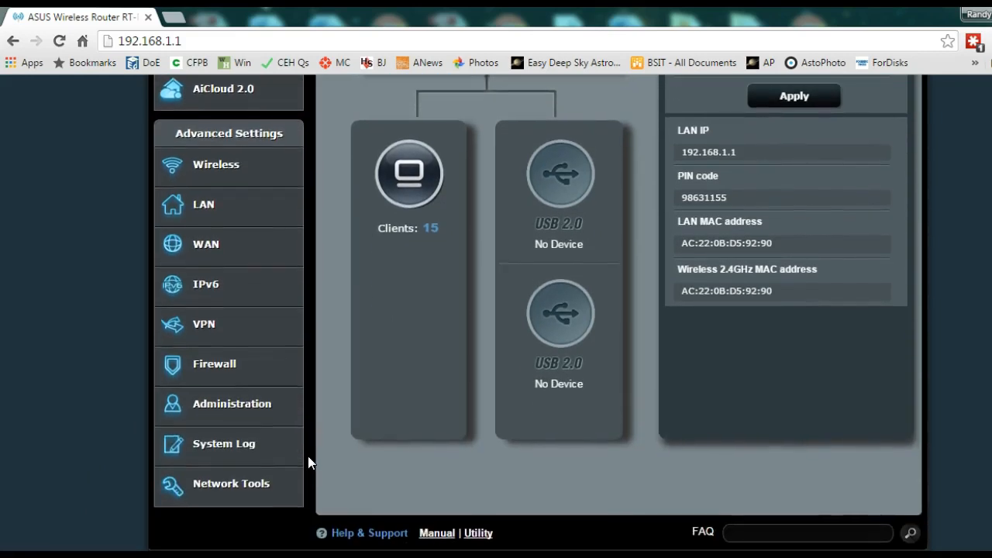
pyautogui.scroll(2, 308, 463)
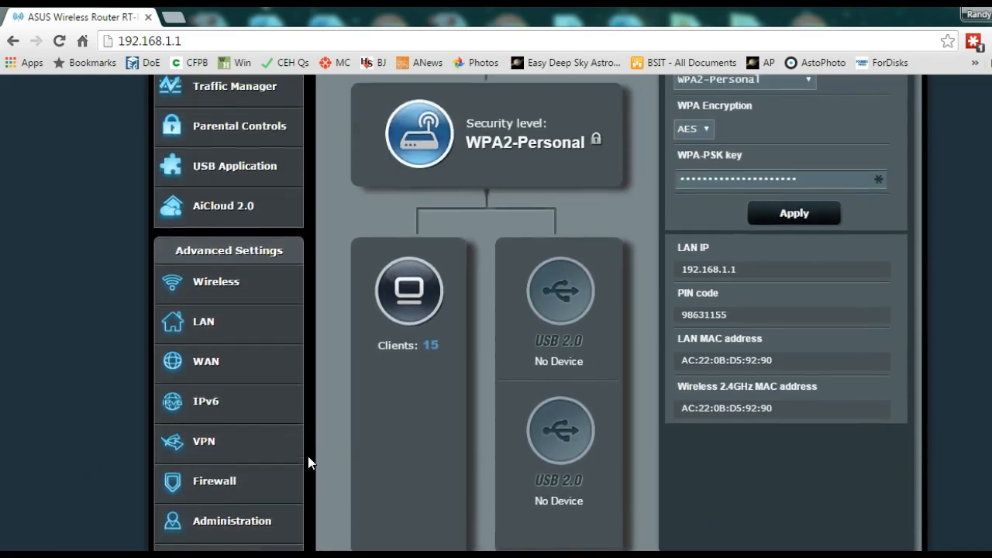
pyautogui.click(253, 445)
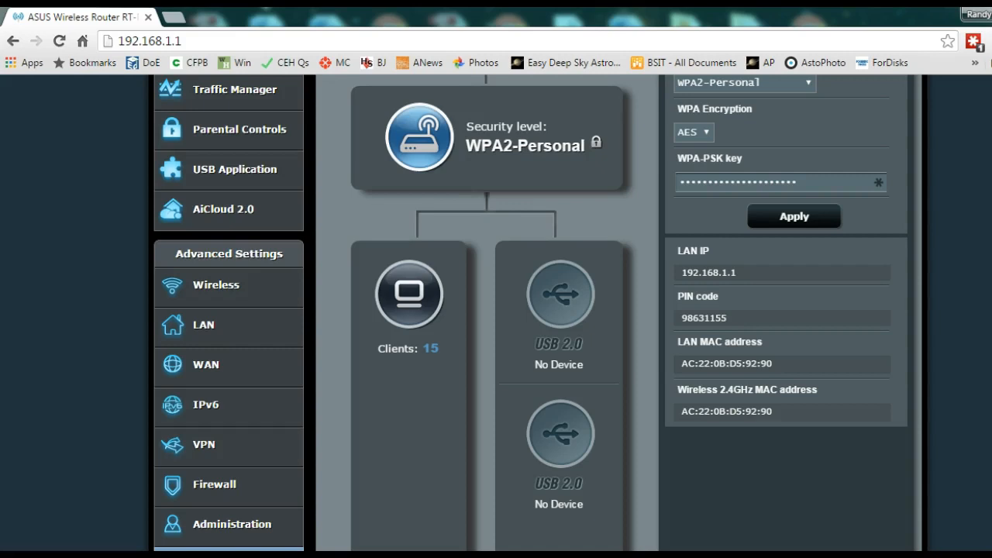
pyautogui.scroll(3, 368, 497)
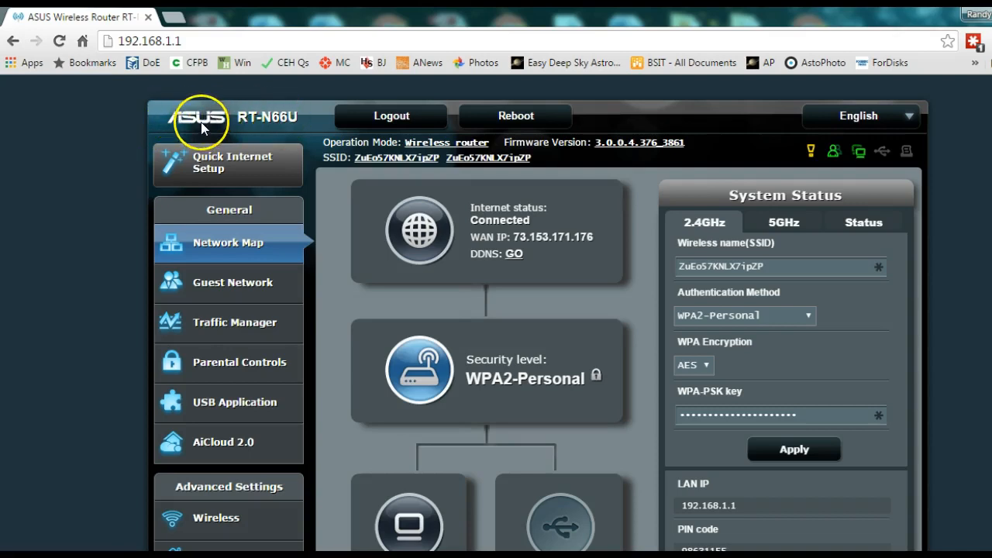
pyautogui.moveTo(240, 117); pyautogui.dragTo(316, 108)
pyautogui.moveTo(318, 107); pyautogui.dragTo(306, 117)
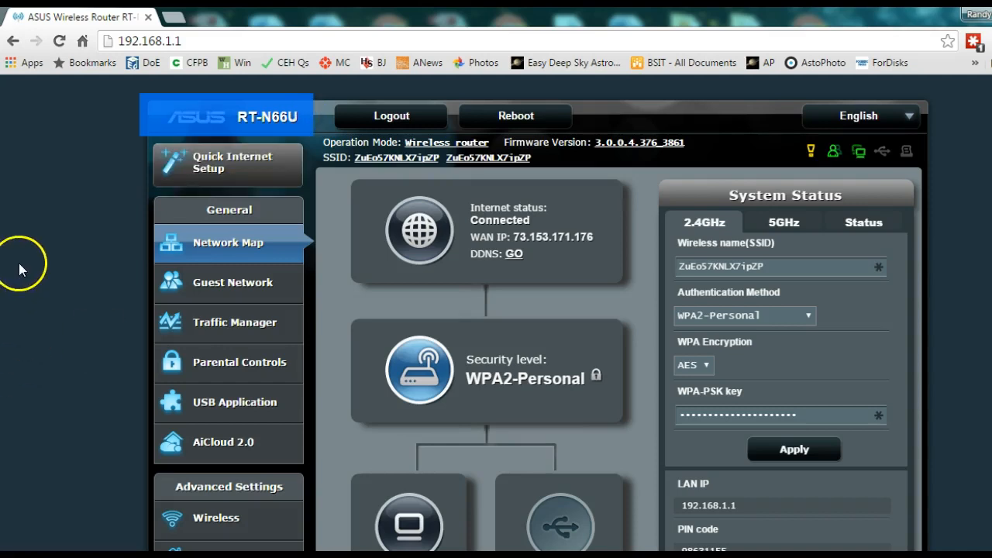
pyautogui.click(20, 266)
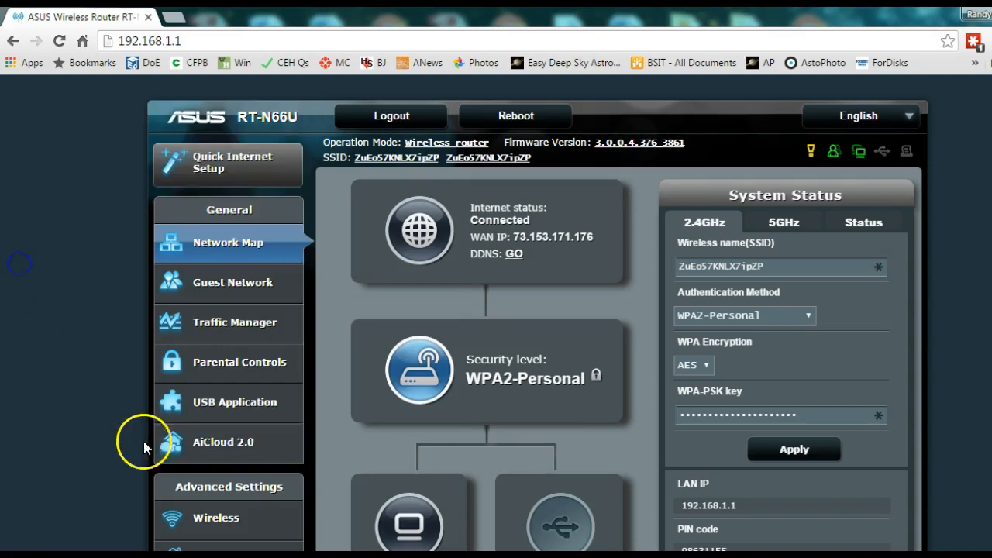
# Step: Search Startpage in a new tab for 'default wap passwords' and open the Phenoelit result
pyautogui.click(173, 18)
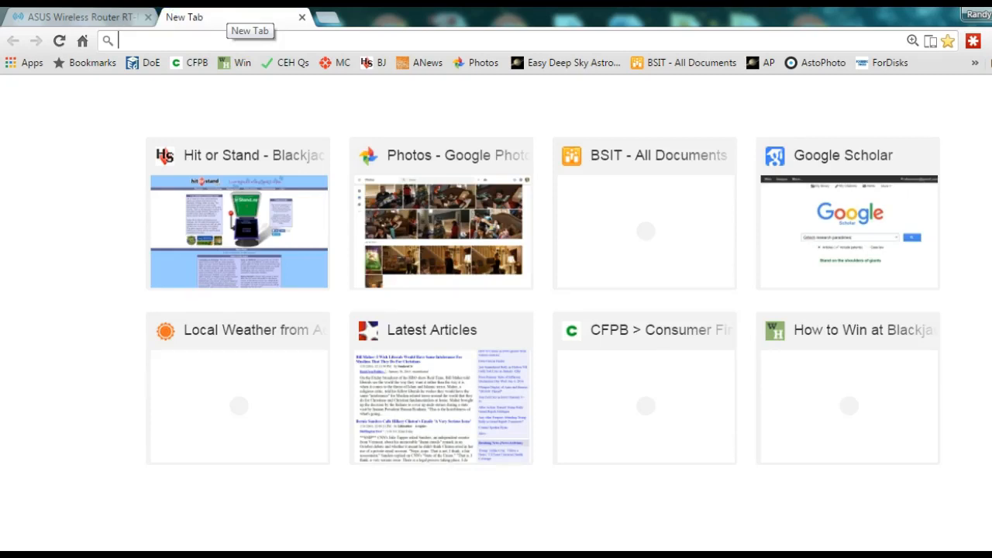
pyautogui.write('defa')
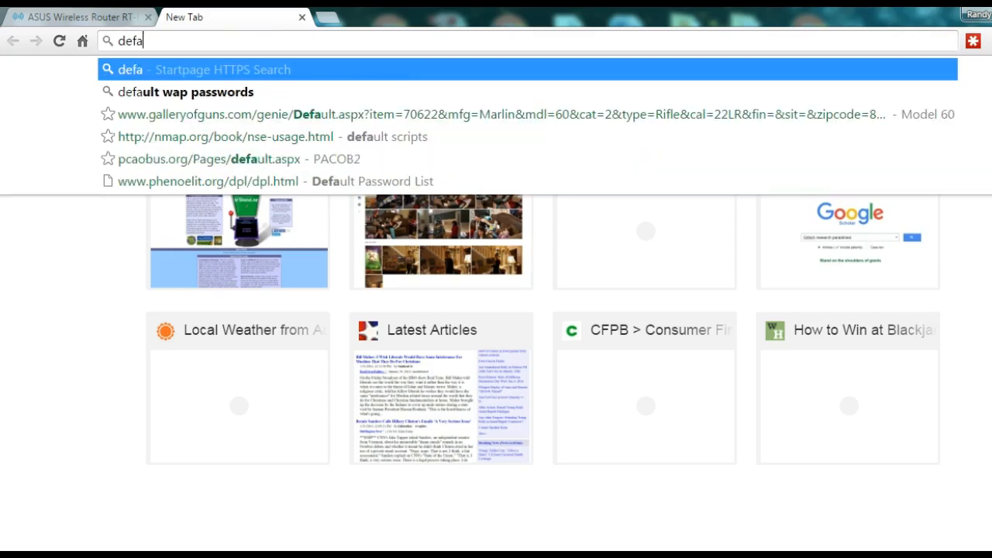
pyautogui.write('ult wap passwrods')
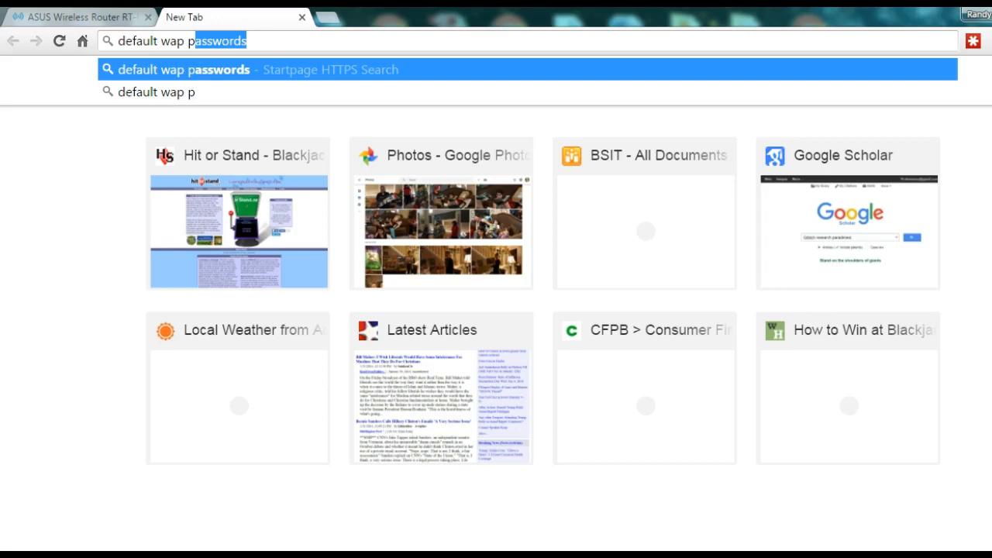
pyautogui.press('BackSpace')
pyautogui.press('BackSpace')
pyautogui.press('BackSpace')
pyautogui.press('BackSpace')
pyautogui.write('or')
pyautogui.press('Return')
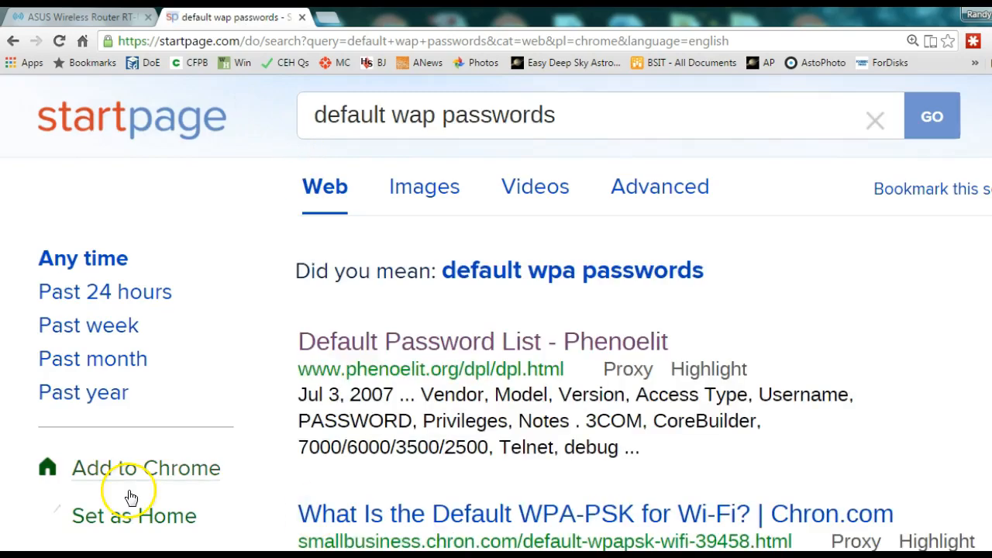
pyautogui.click(405, 341)
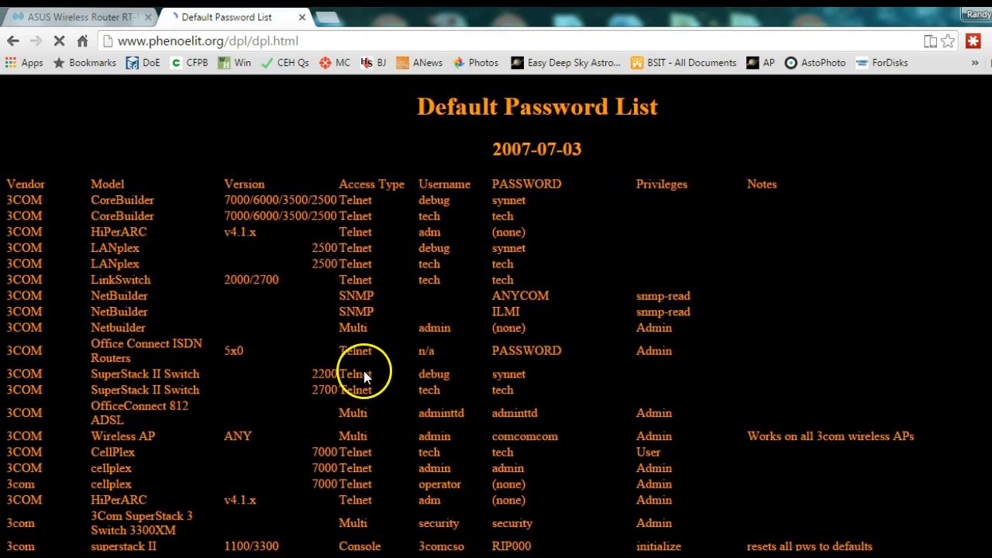
# Step: Scroll through the vendors' default usernames and passwords on the Default Password List
pyautogui.scroll(-5, 364, 371)
pyautogui.scroll(-4, 130, 384)
pyautogui.scroll(5, 489, 498)
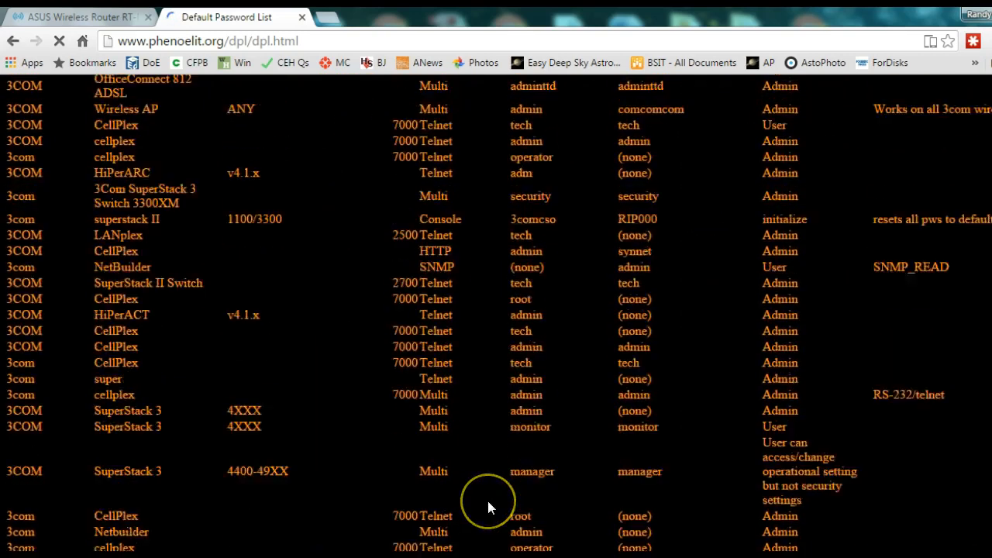
pyautogui.scroll(4, 487, 506)
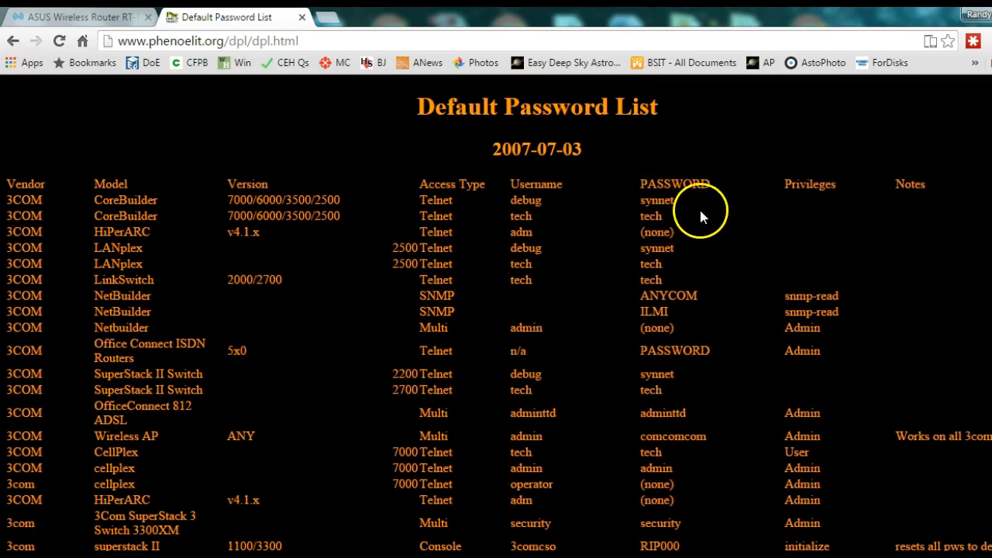
pyautogui.scroll(-9, 720, 324)
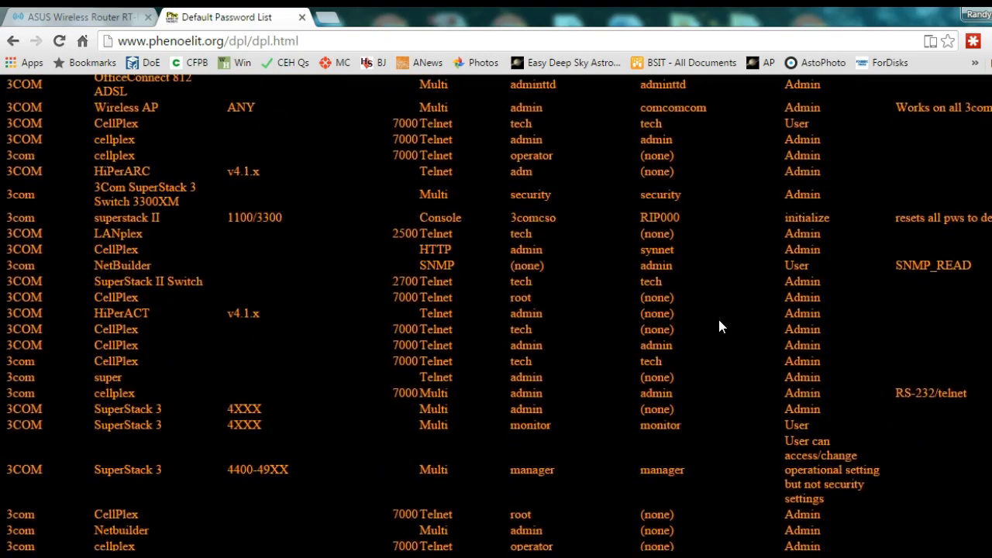
pyautogui.scroll(-10, 719, 322)
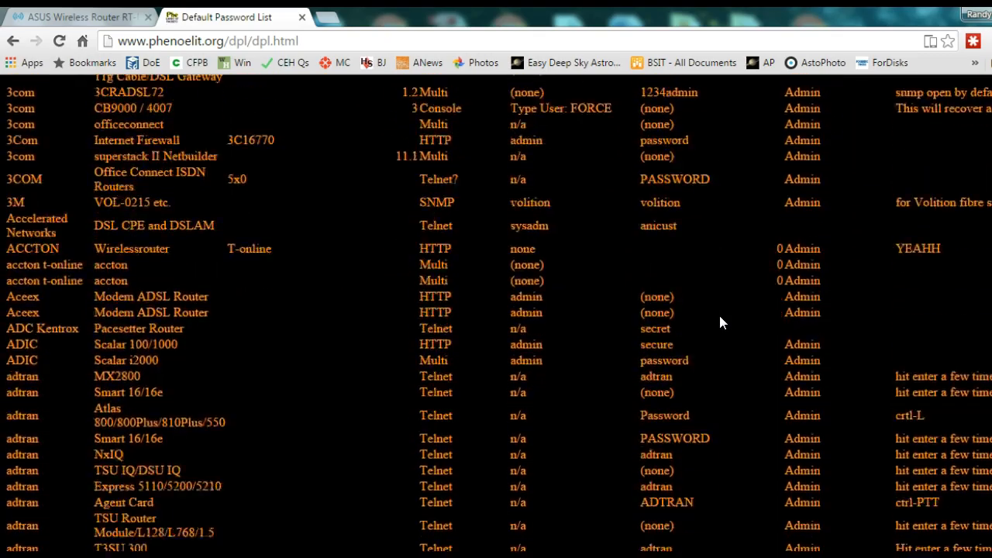
pyautogui.scroll(-8, 728, 312)
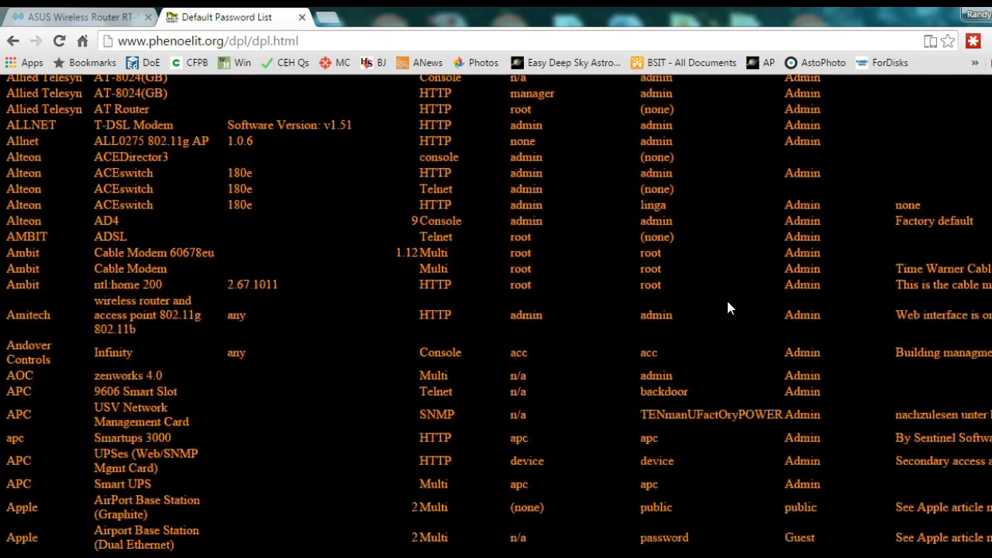
pyautogui.scroll(-6, 727, 308)
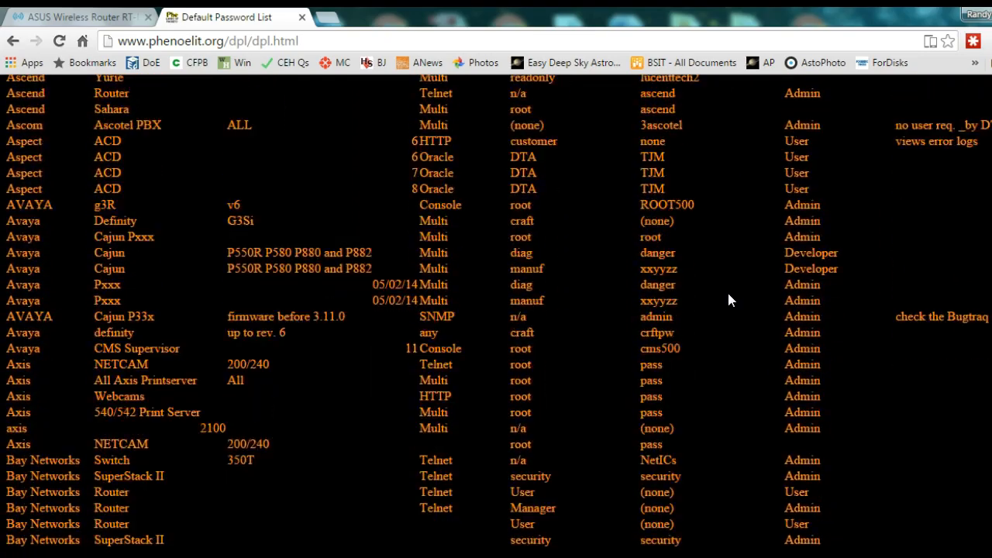
pyautogui.scroll(-12, 729, 295)
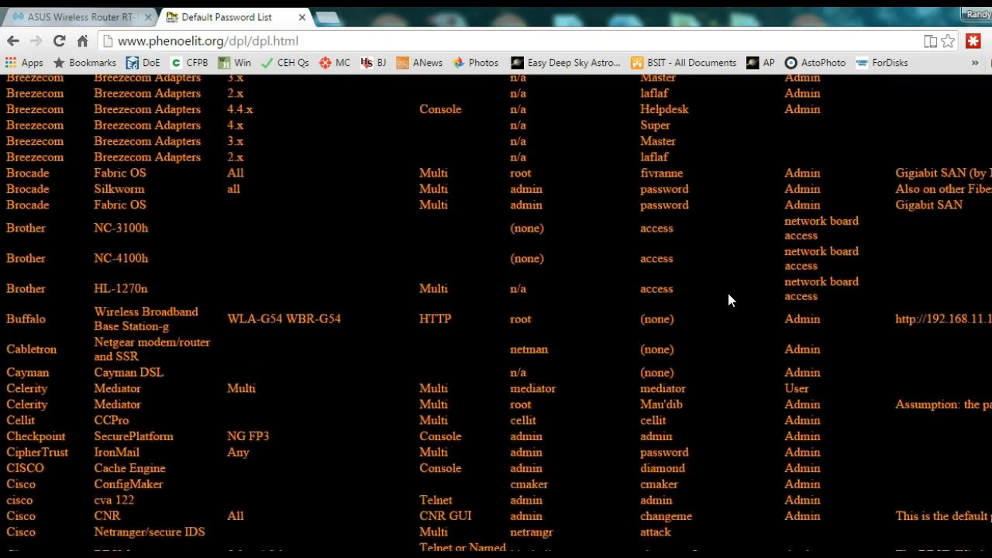
pyautogui.scroll(-14, 729, 299)
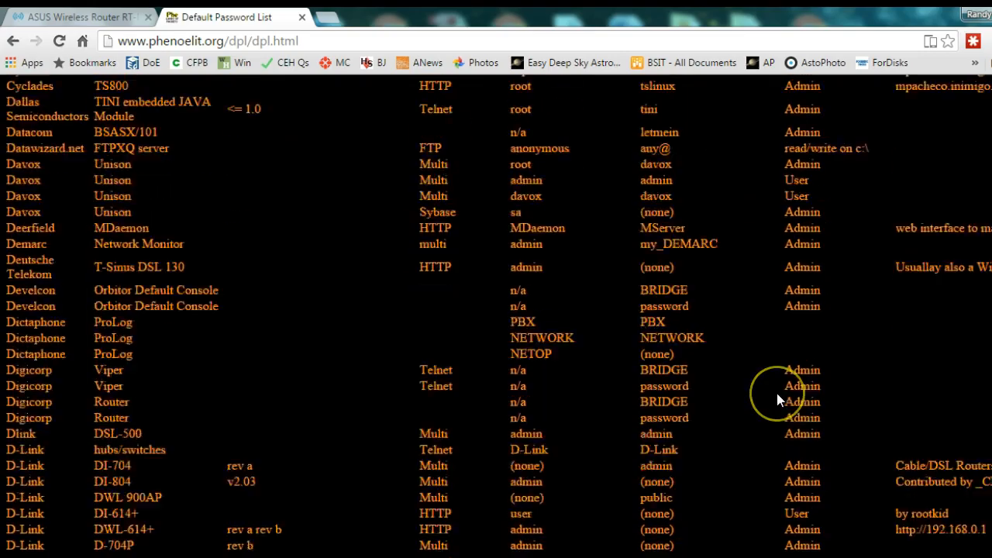
pyautogui.scroll(-15, 778, 395)
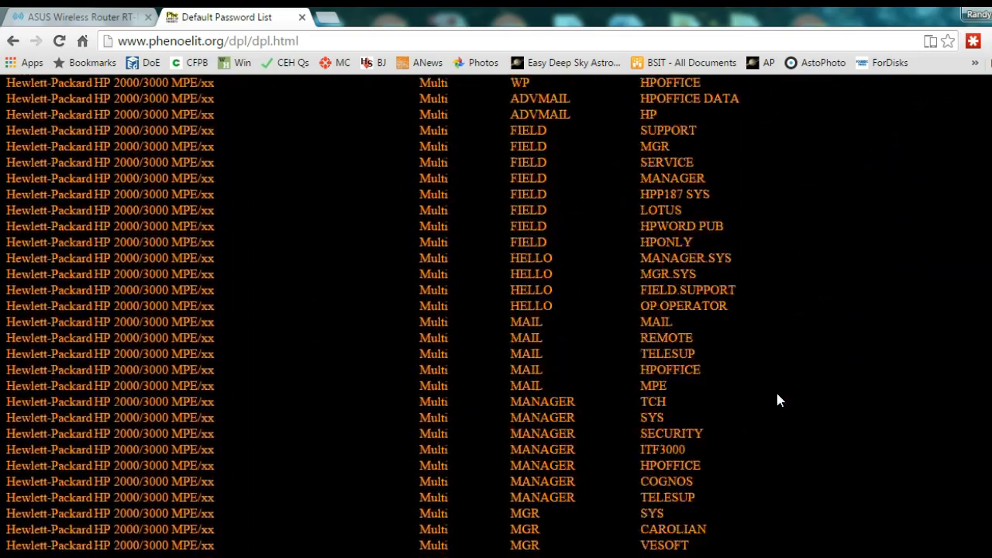
pyautogui.scroll(-4, 777, 394)
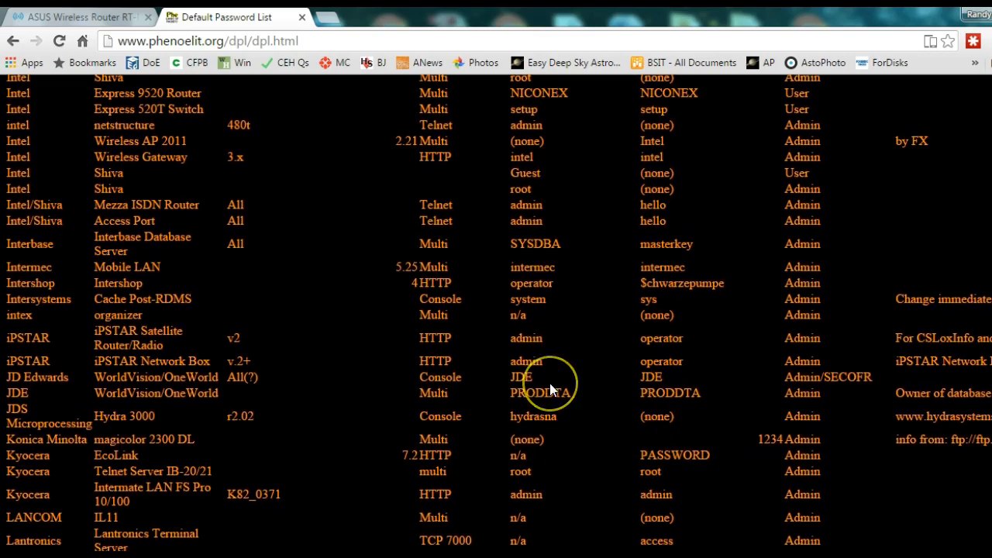
pyautogui.scroll(5, 549, 384)
pyautogui.scroll(20, 549, 380)
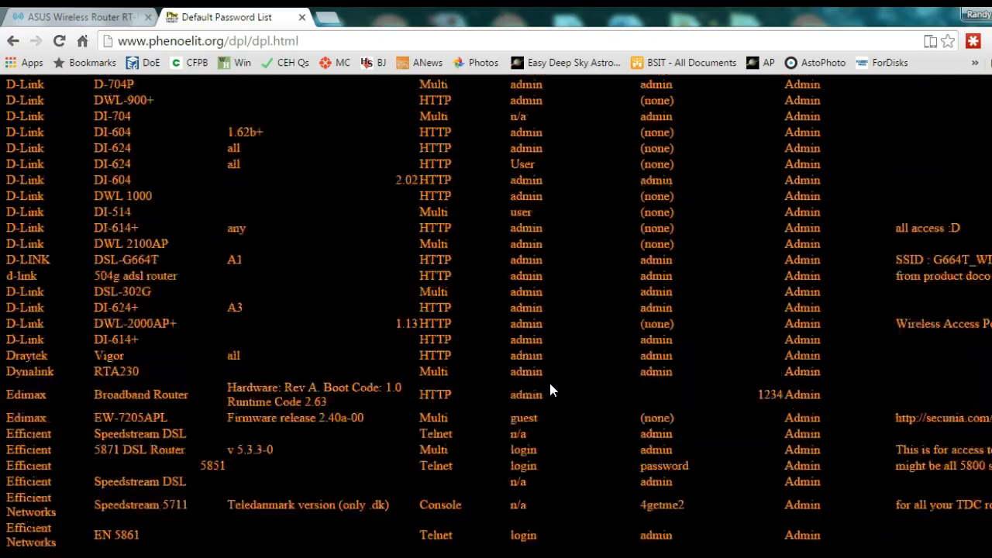
pyautogui.scroll(20, 549, 380)
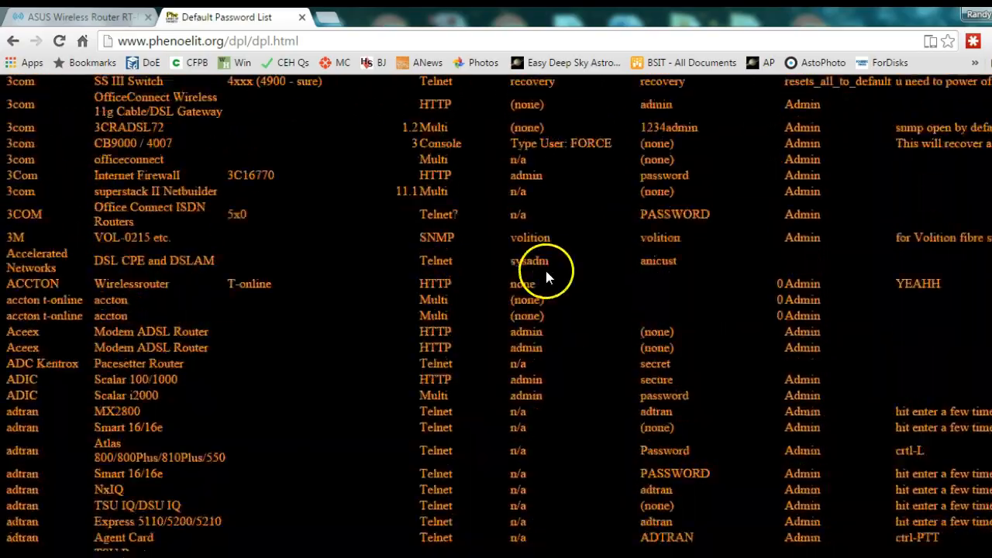
pyautogui.scroll(10, 542, 426)
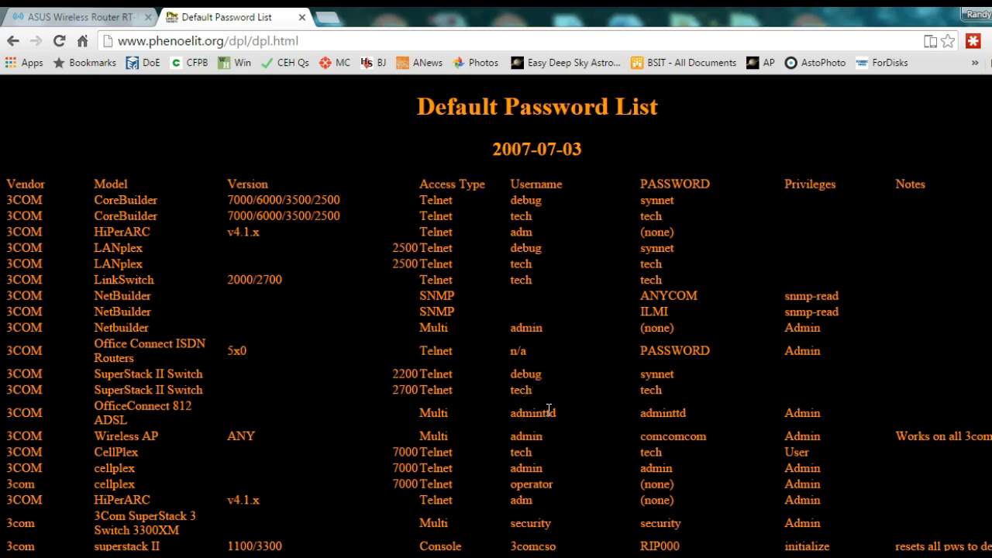
pyautogui.scroll(-15, 423, 372)
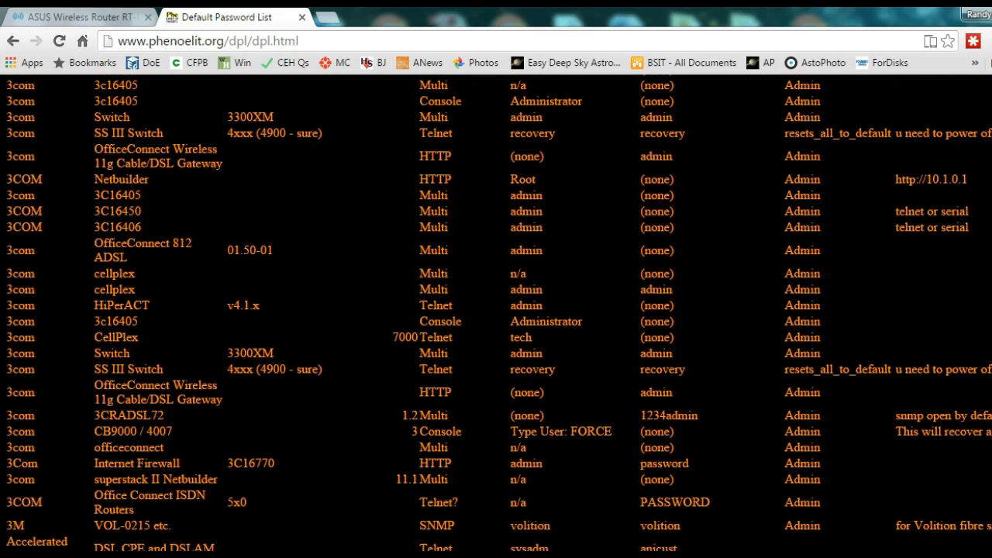
# Step: Return to the ASUS router tab and open Administration to show the Operation Mode page
pyautogui.moveTo(577, 556)
pyautogui.click(73, 17)
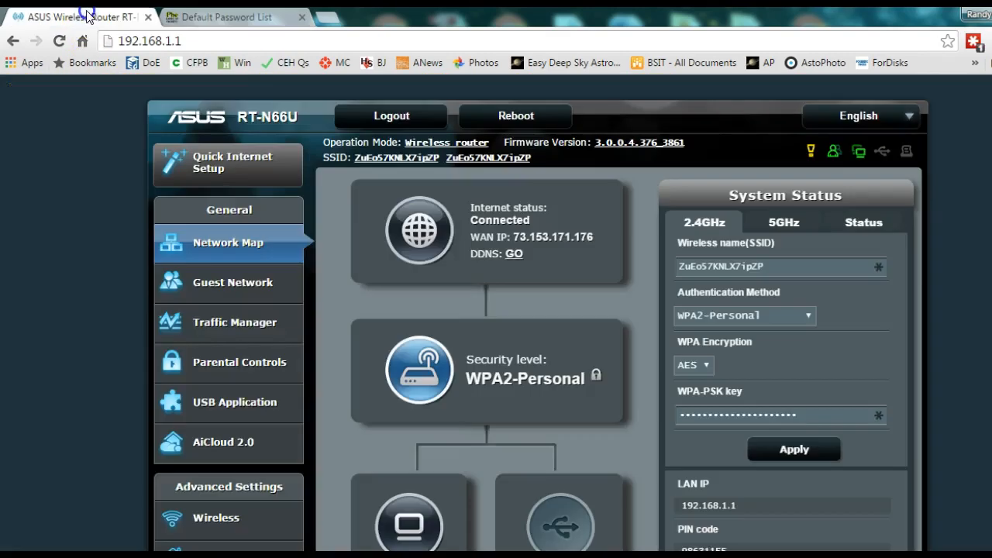
pyautogui.scroll(-3, 395, 339)
pyautogui.scroll(-1, 361, 404)
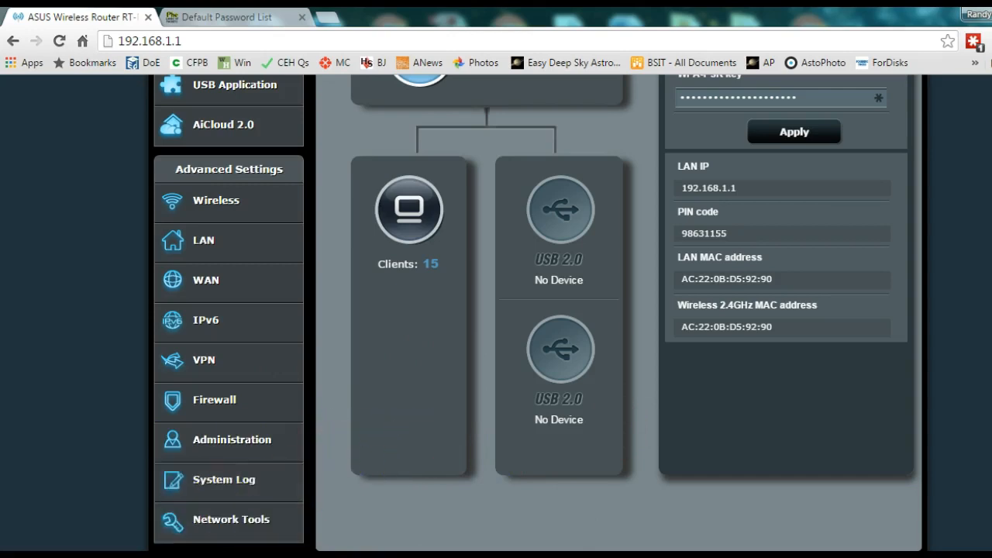
pyautogui.click(257, 446)
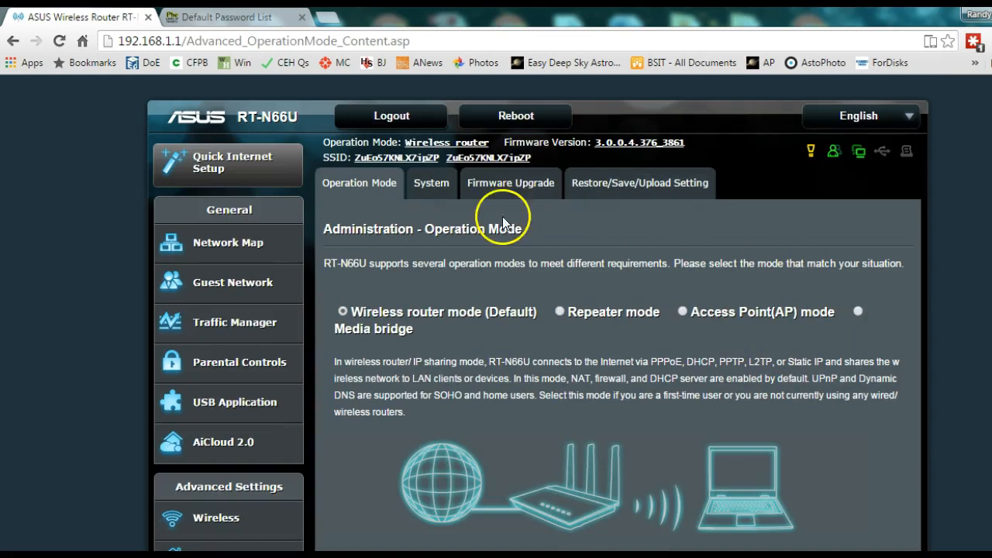
# Step: Review the System tab's login password, time zone and NTP server settings, then open Wireless
pyautogui.click(431, 190)
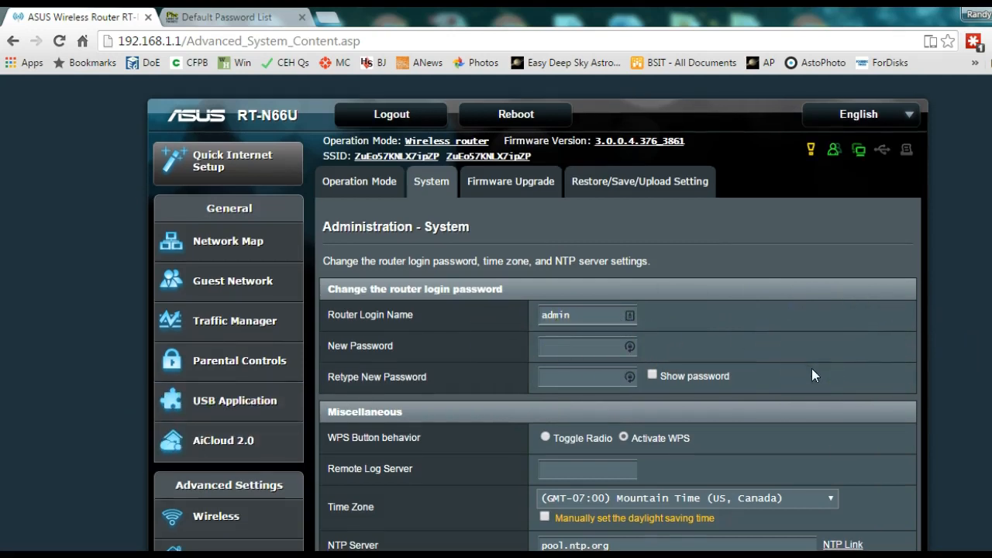
pyautogui.click(568, 347)
pyautogui.click(872, 364)
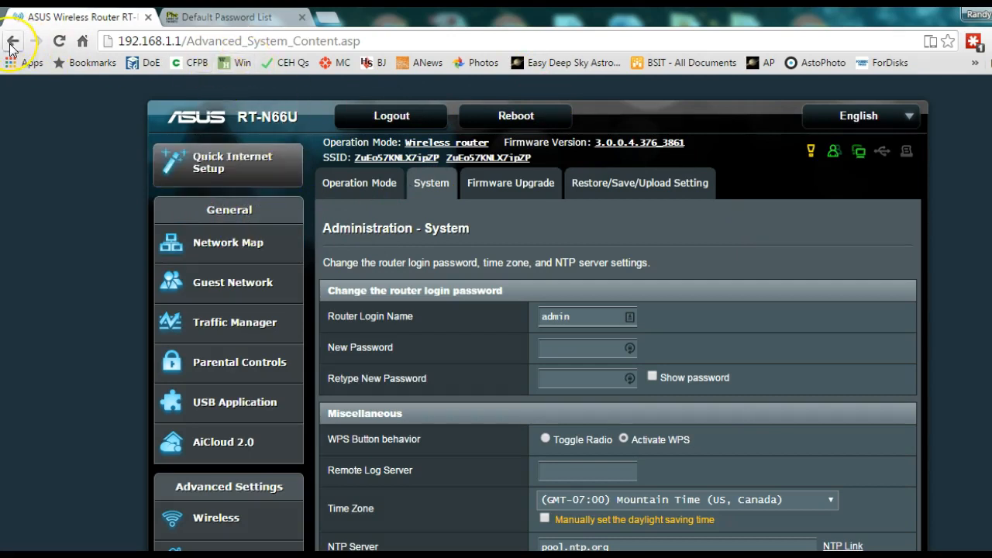
pyautogui.scroll(-2, 421, 446)
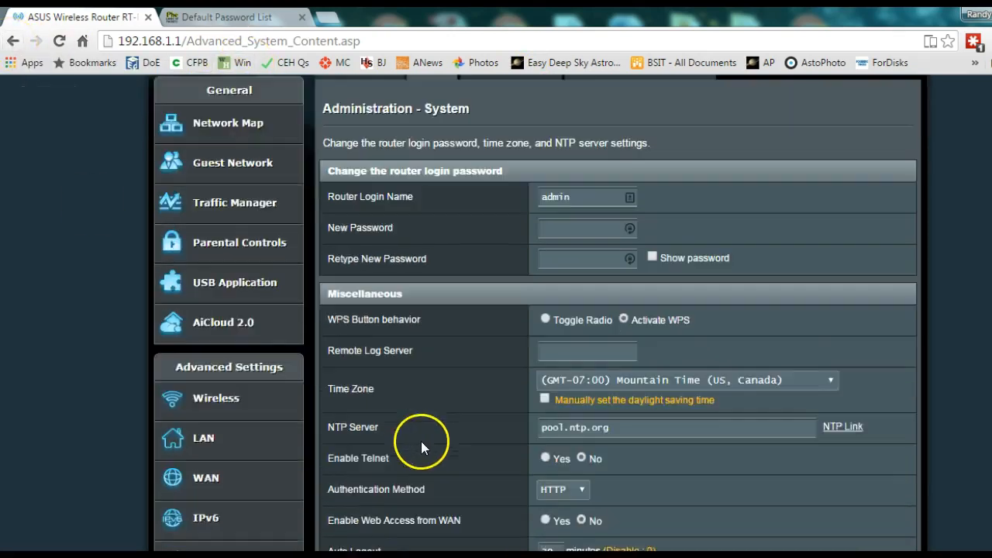
pyautogui.scroll(-1, 421, 441)
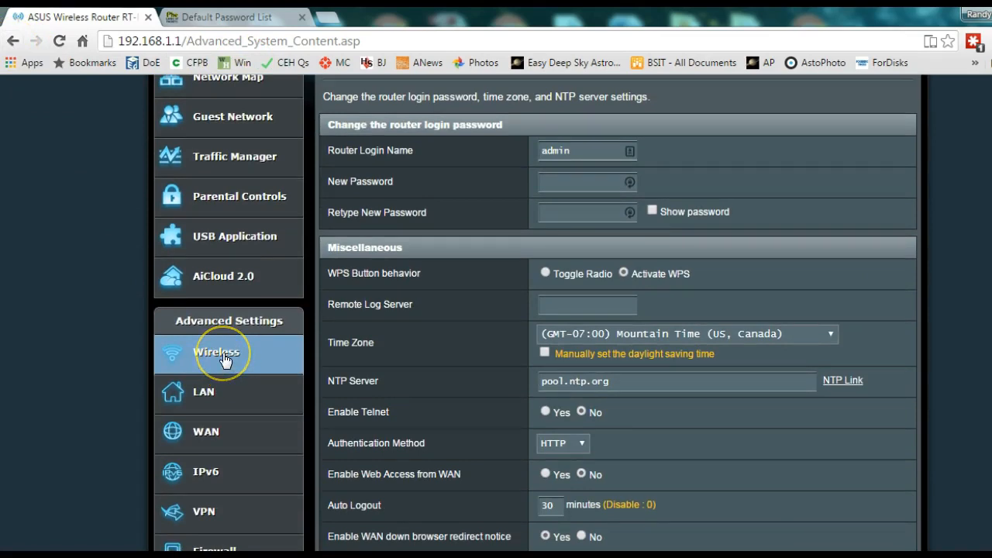
pyautogui.click(223, 354)
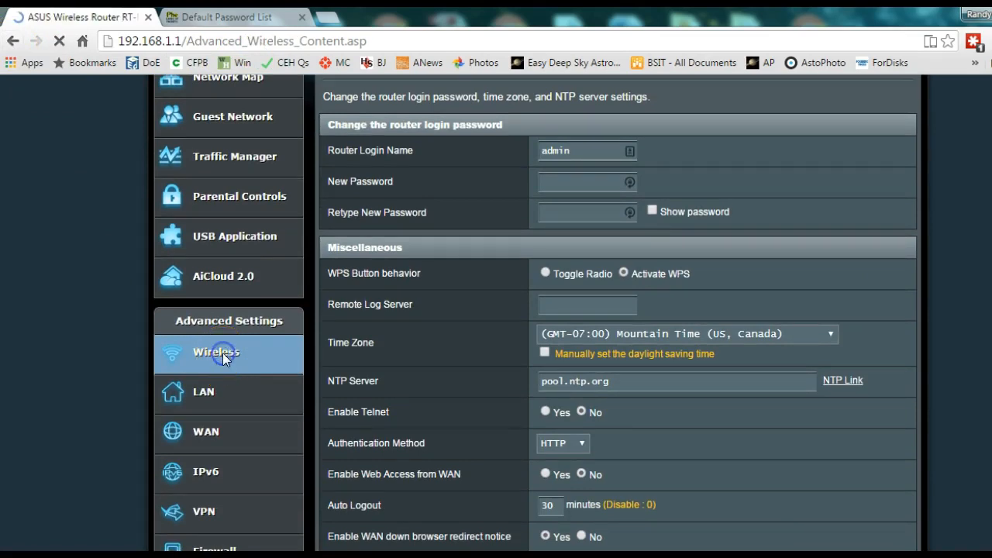
pyautogui.scroll(-1, 446, 437)
pyautogui.scroll(-2, 445, 436)
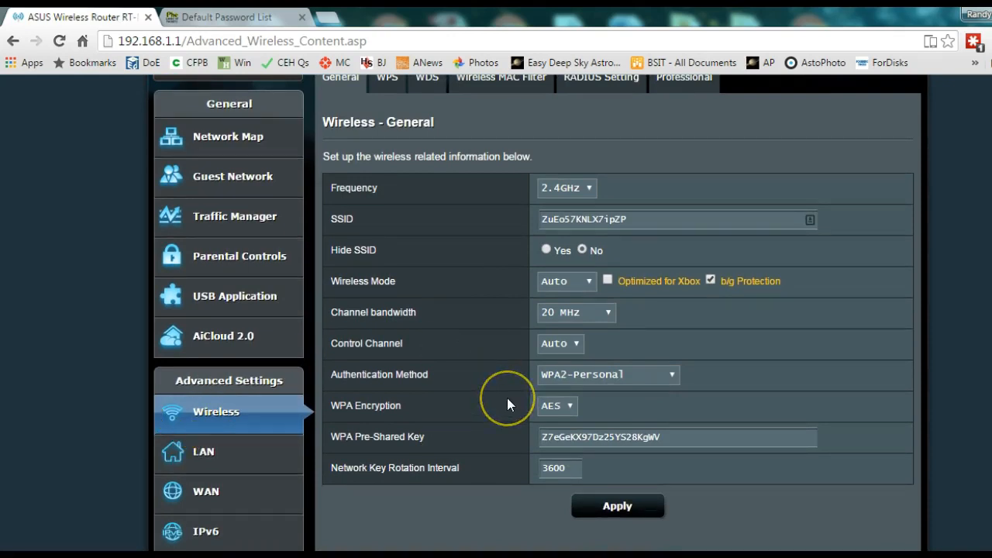
pyautogui.moveTo(664, 218); pyautogui.dragTo(538, 202)
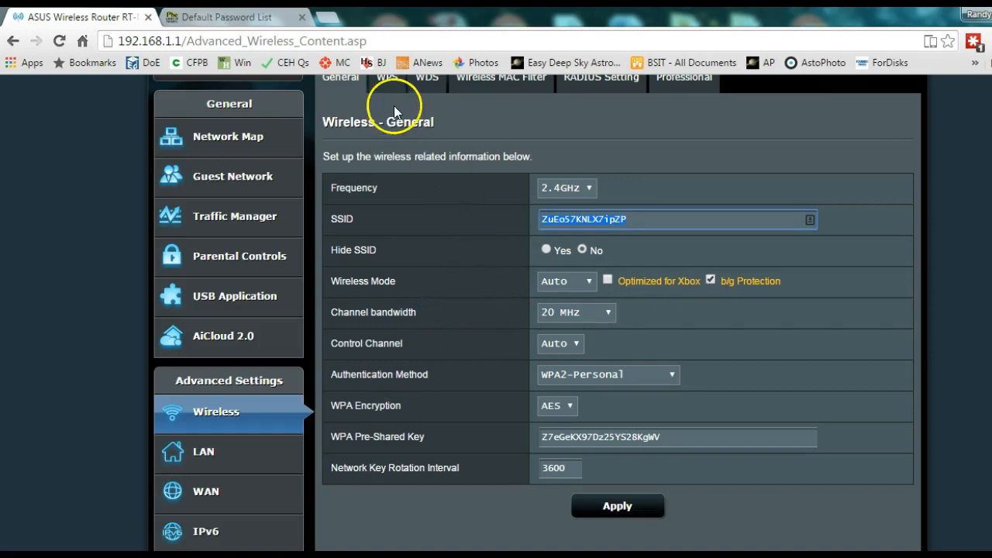
pyautogui.click(242, 25)
pyautogui.scroll(10, 651, 310)
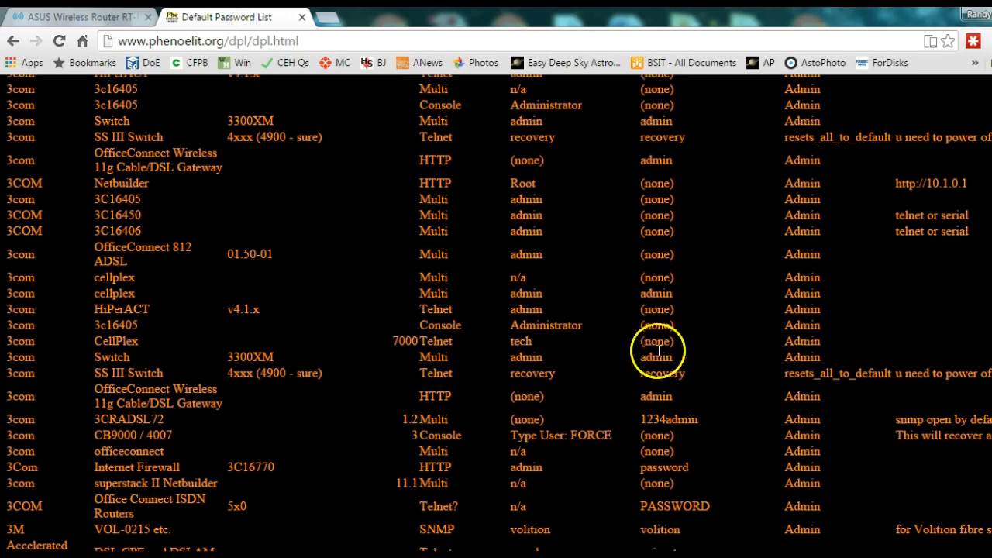
pyautogui.scroll(-1, 409, 173)
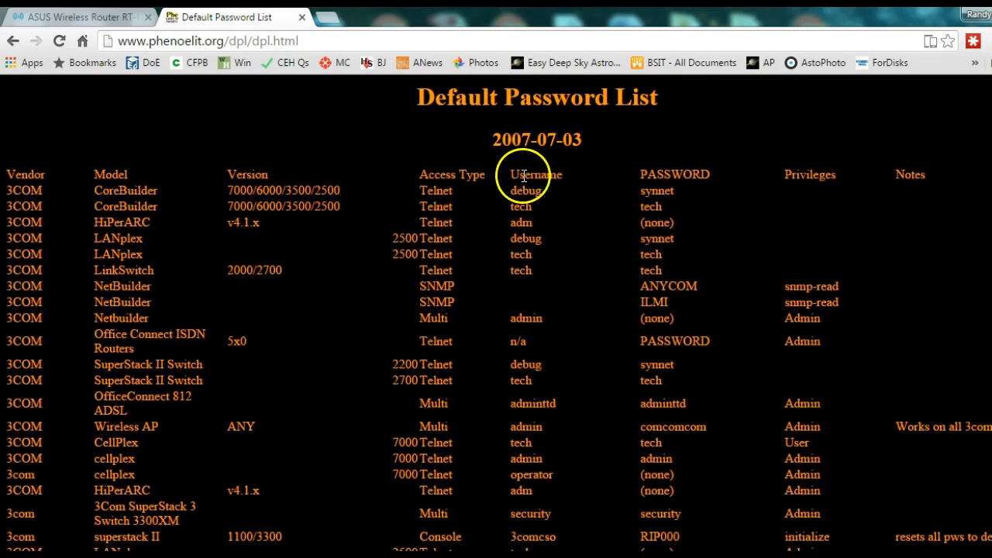
pyautogui.scroll(-1, 543, 197)
pyautogui.scroll(-15, 717, 280)
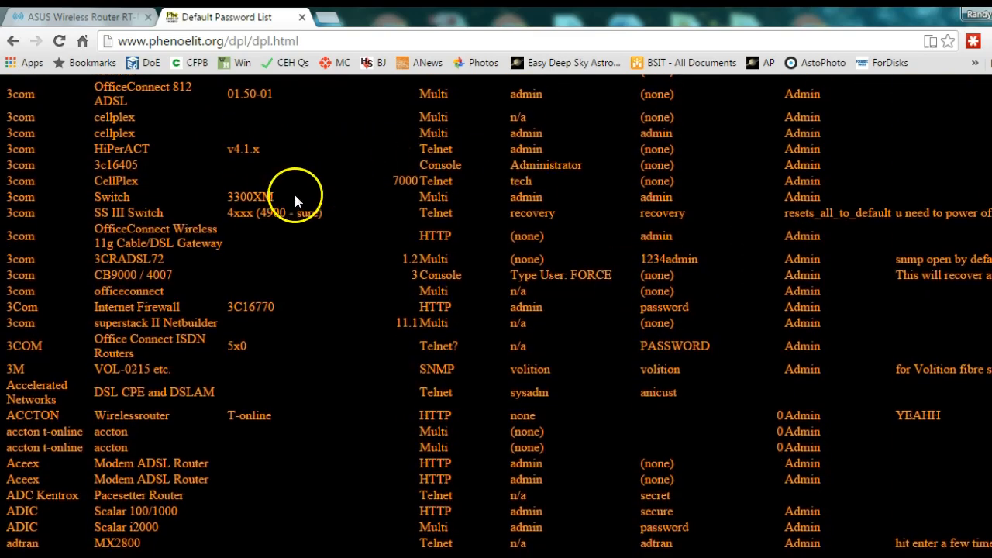
pyautogui.click(96, 17)
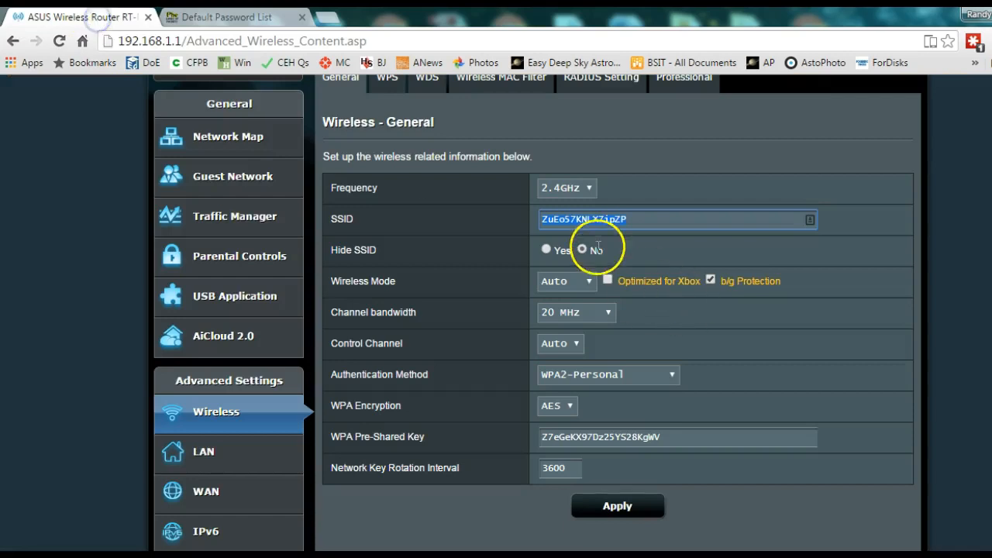
pyautogui.click(654, 221)
pyautogui.moveTo(654, 219); pyautogui.dragTo(536, 213)
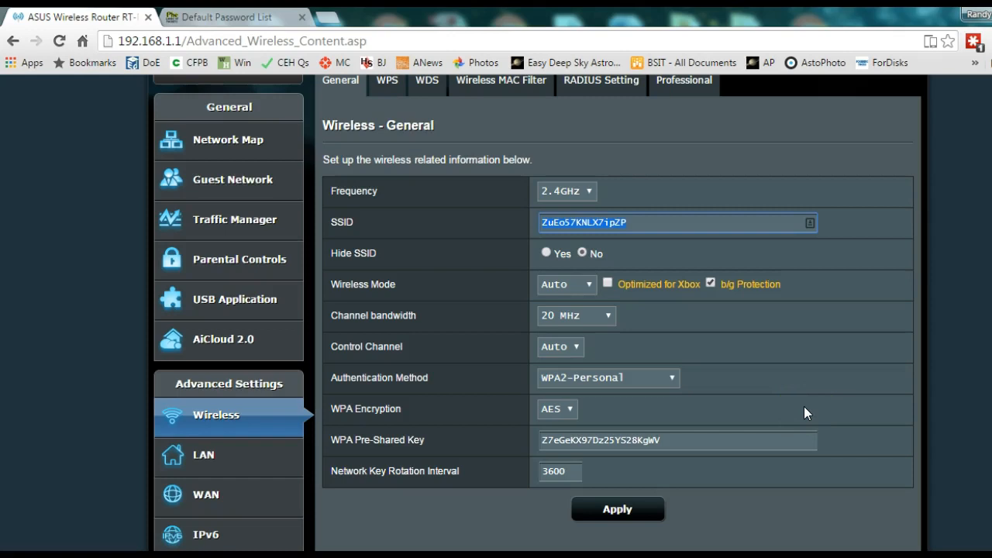
pyautogui.scroll(1, 853, 213)
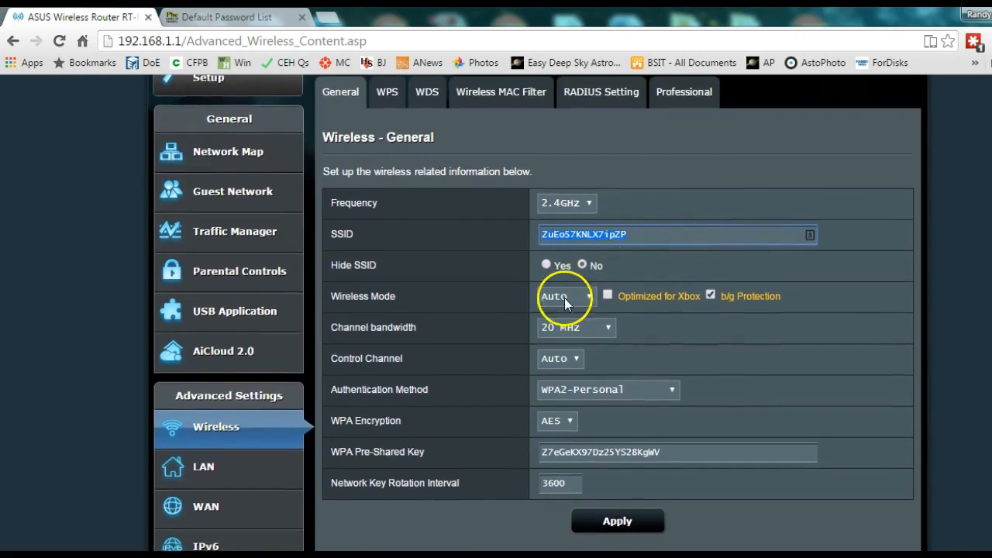
pyautogui.click(329, 267)
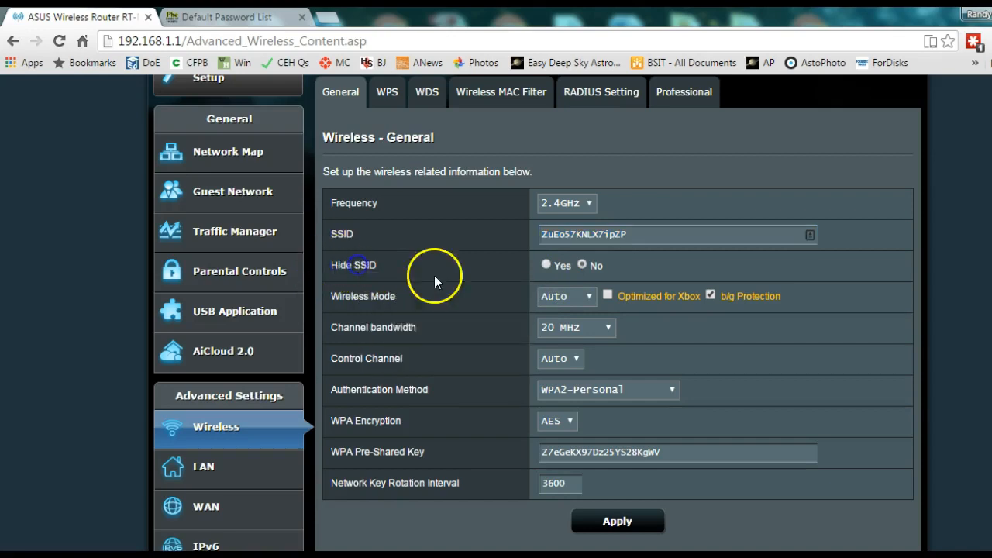
pyautogui.moveTo(672, 233); pyautogui.dragTo(522, 230)
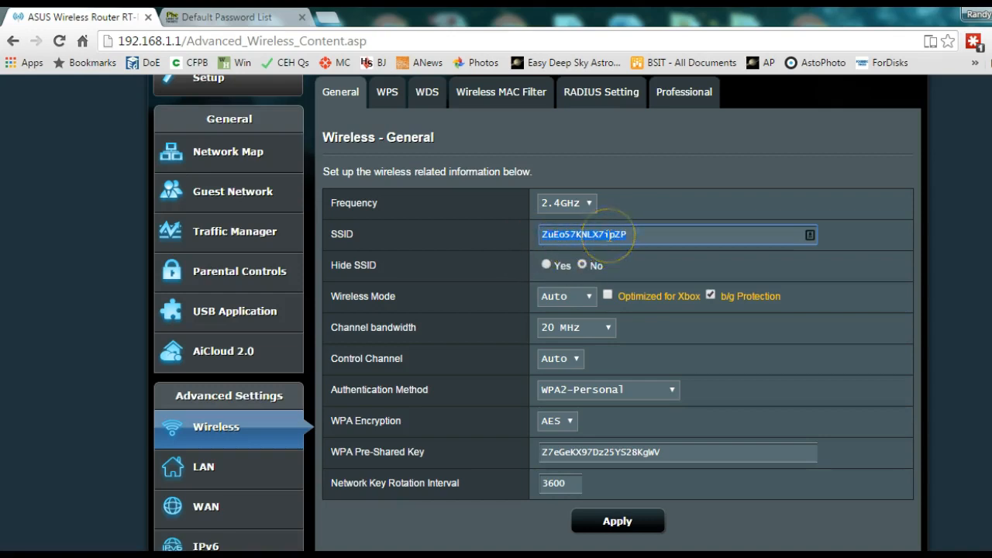
pyautogui.click(736, 460)
pyautogui.moveTo(736, 460); pyautogui.dragTo(527, 457)
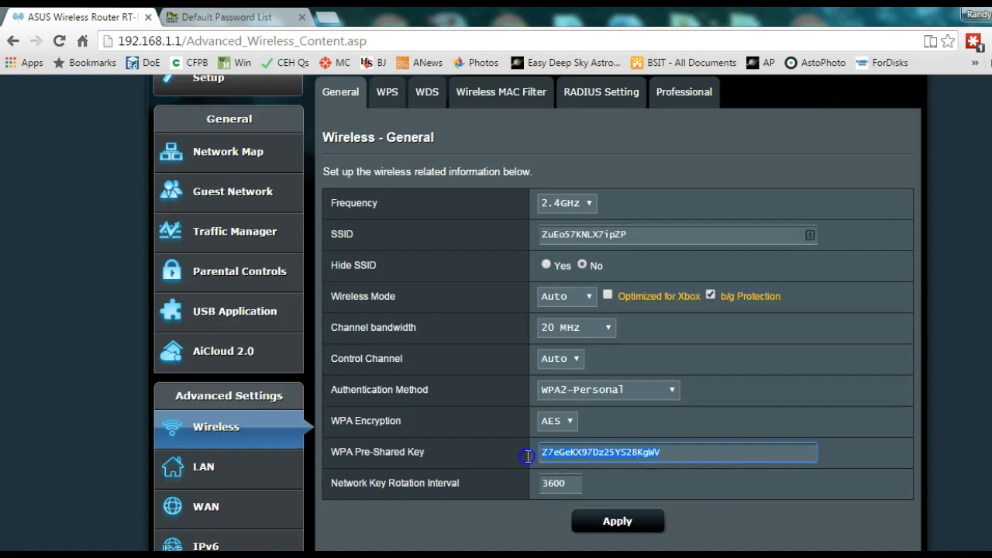
pyautogui.scroll(-1, 488, 458)
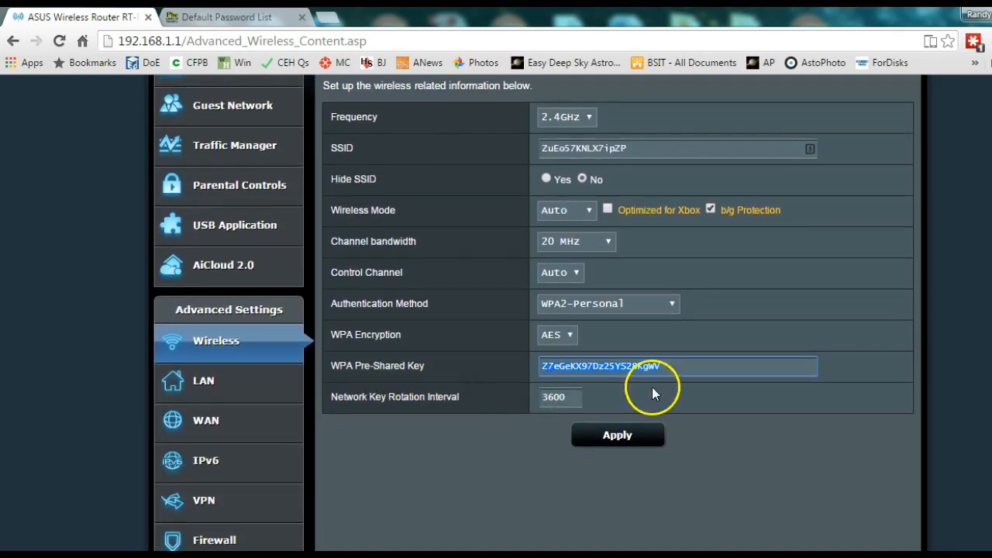
pyautogui.click(699, 366)
pyautogui.moveTo(698, 366); pyautogui.dragTo(511, 360)
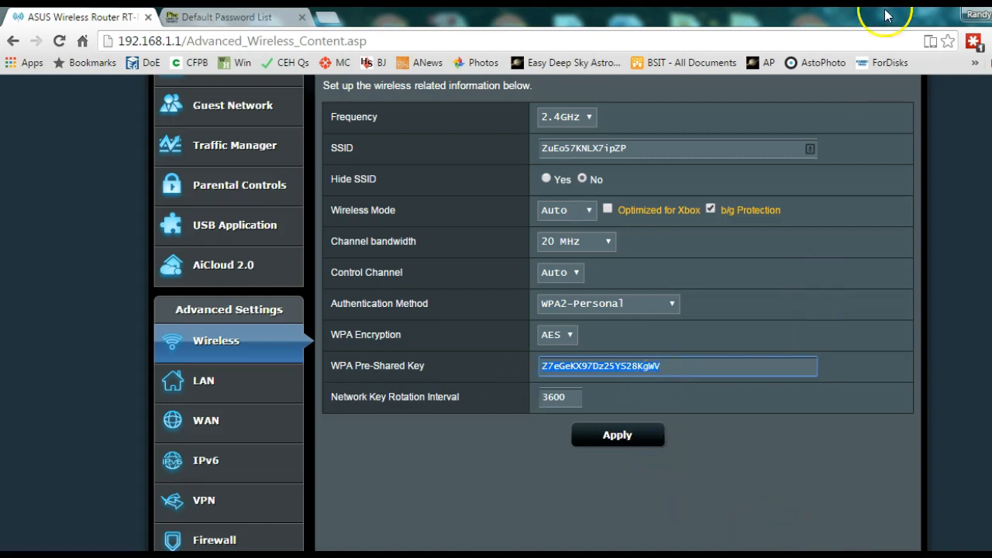
# Step: Regenerate a 33-character LastPass secure password several times, copy it, and open a new tab
pyautogui.click(974, 41)
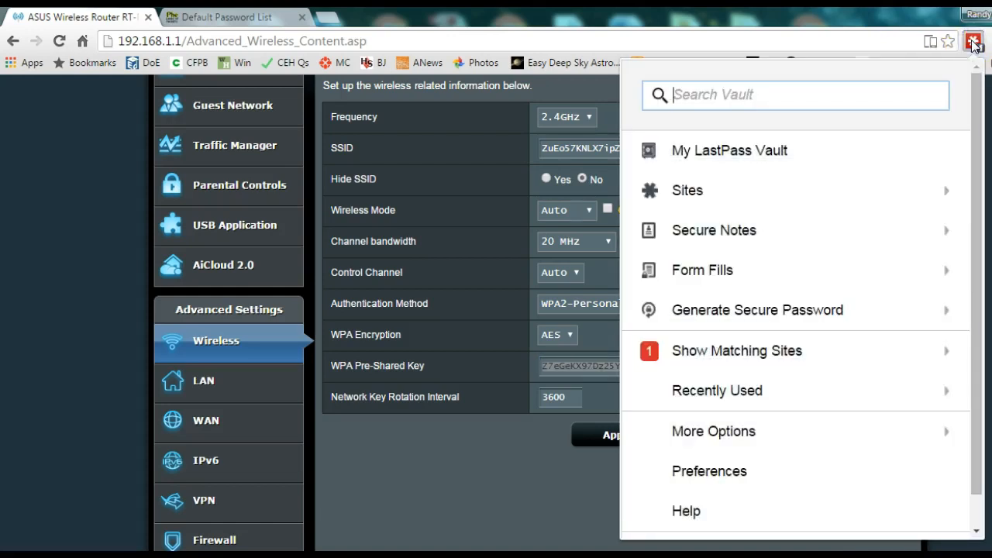
pyautogui.click(836, 310)
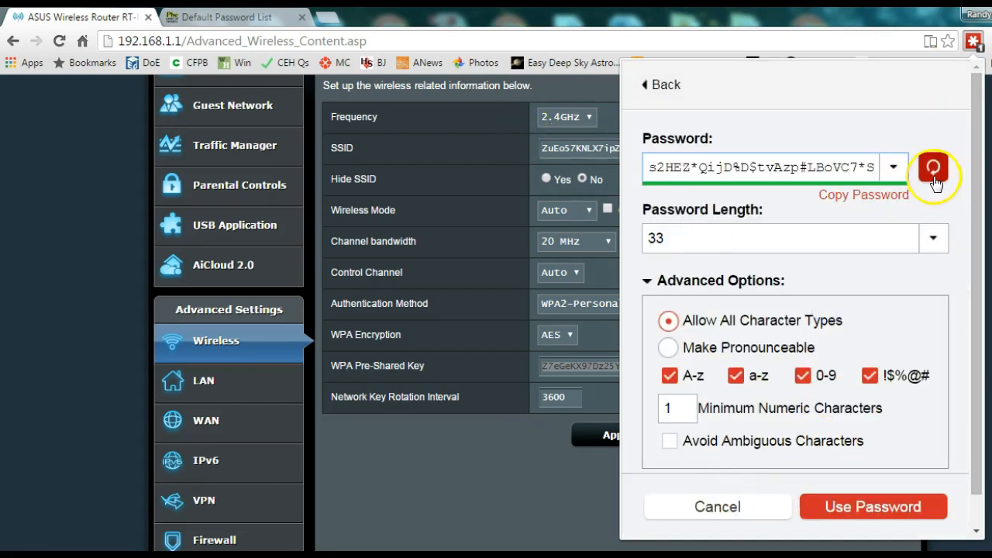
pyautogui.click(934, 175)
pyautogui.click(934, 175)
pyautogui.click(934, 174)
pyautogui.click(934, 177)
pyautogui.click(934, 177)
pyautogui.click(879, 198)
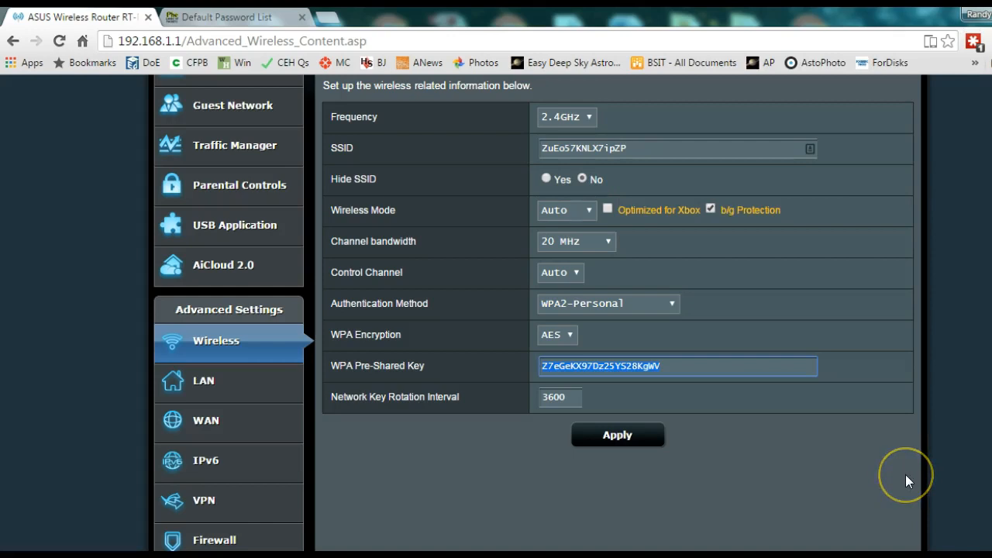
pyautogui.click(327, 17)
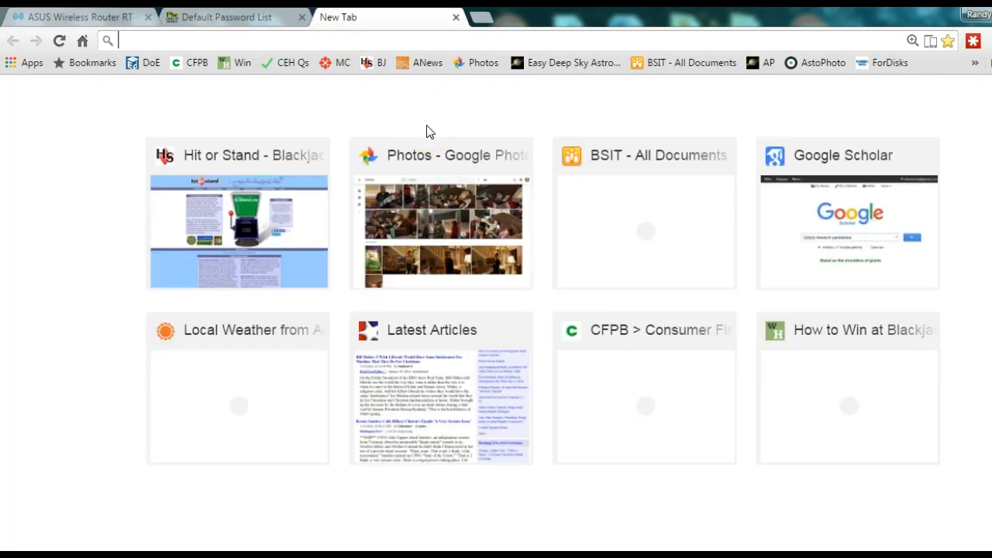
# Step: Search for the Gibson password generator, open GRC's passwords page and regenerate it three times
pyautogui.write('gibson generate password')
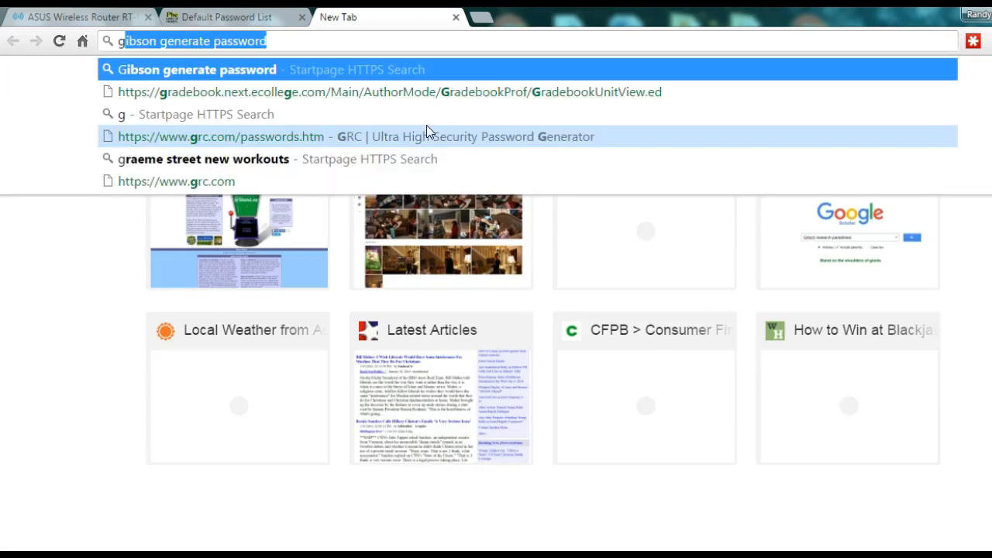
pyautogui.press('Return')
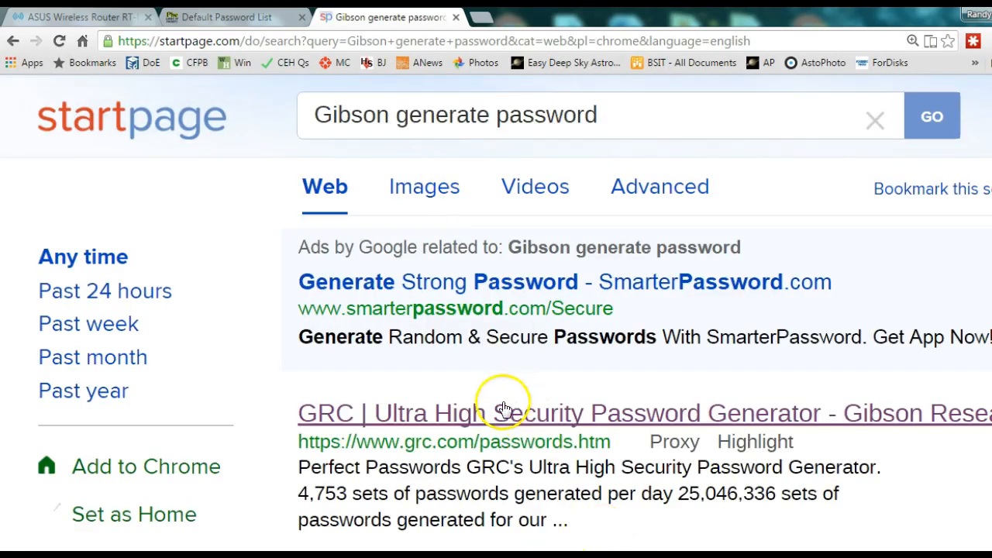
pyautogui.click(502, 415)
pyautogui.scroll(-5, 518, 390)
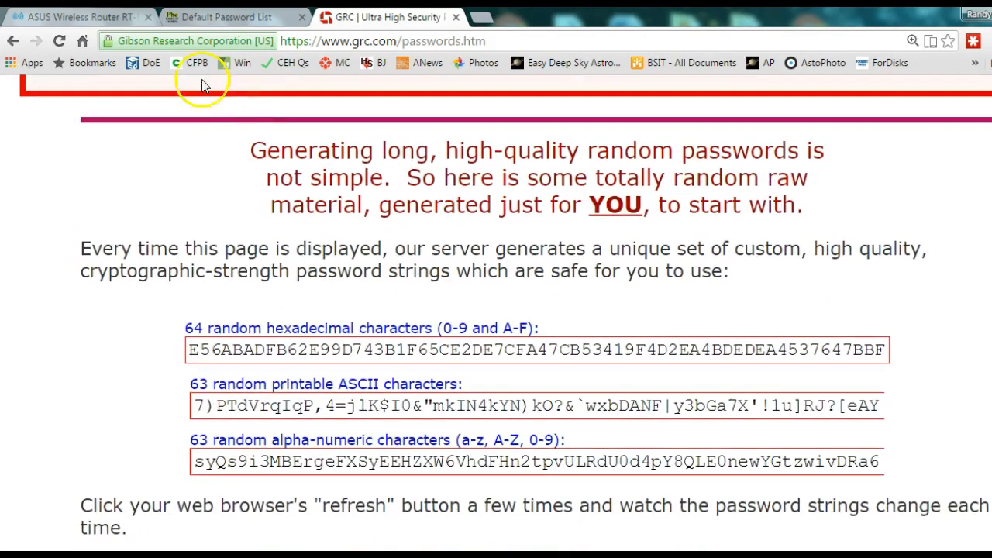
pyautogui.click(59, 42)
pyautogui.click(59, 42)
pyautogui.click(60, 42)
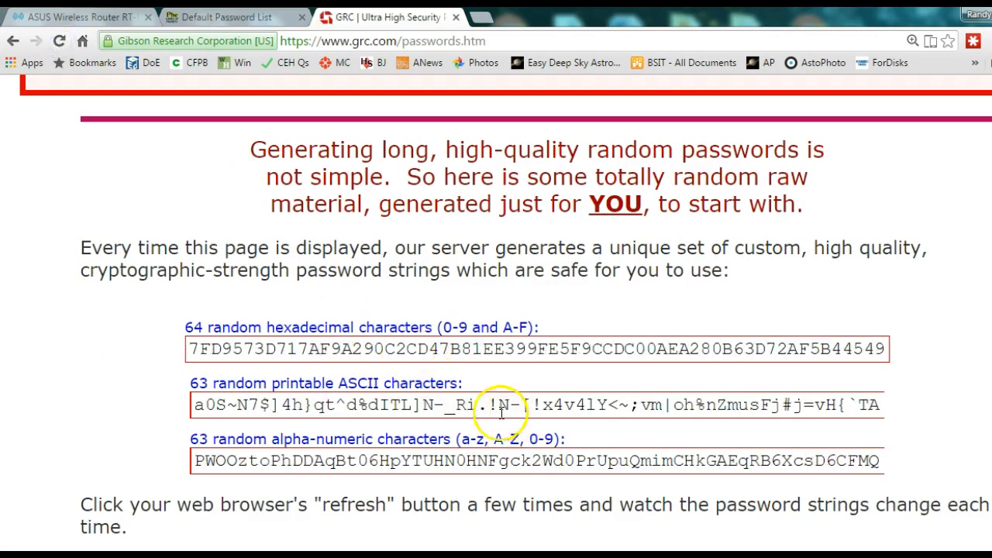
# Step: Copy the first part of the 63-character printable ASCII password string
pyautogui.moveTo(194, 409); pyautogui.dragTo(648, 422)
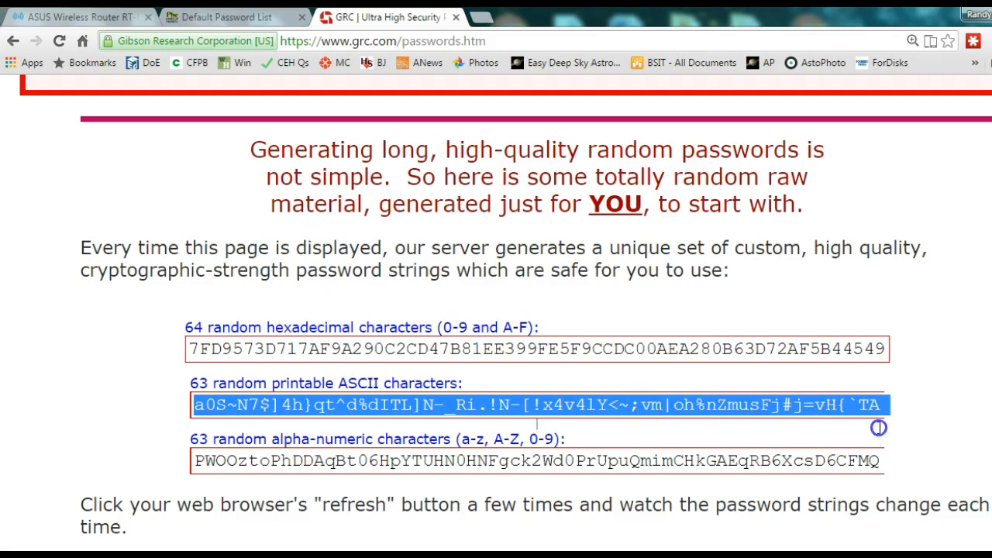
pyautogui.click(369, 405)
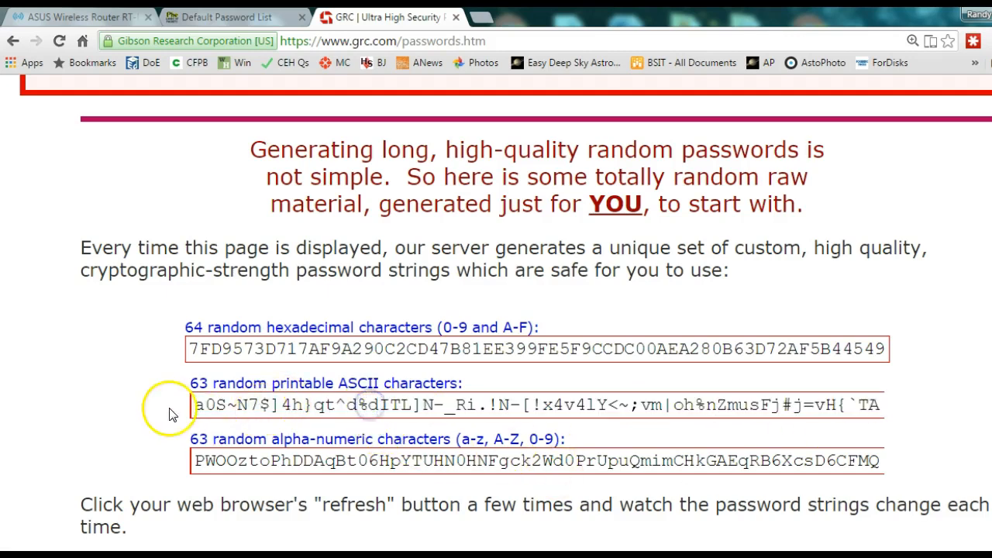
pyautogui.moveTo(192, 405); pyautogui.dragTo(603, 413)
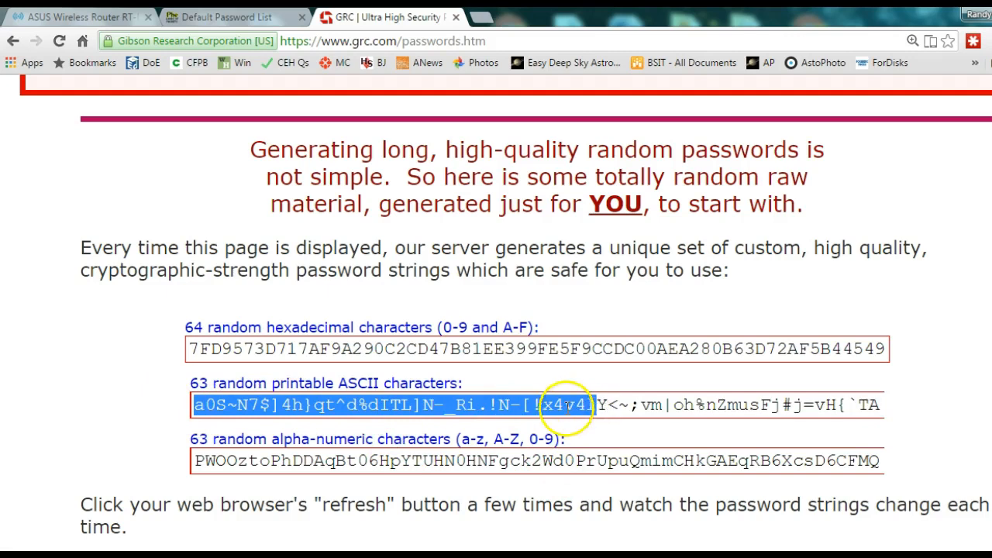
pyautogui.rightClick(564, 405)
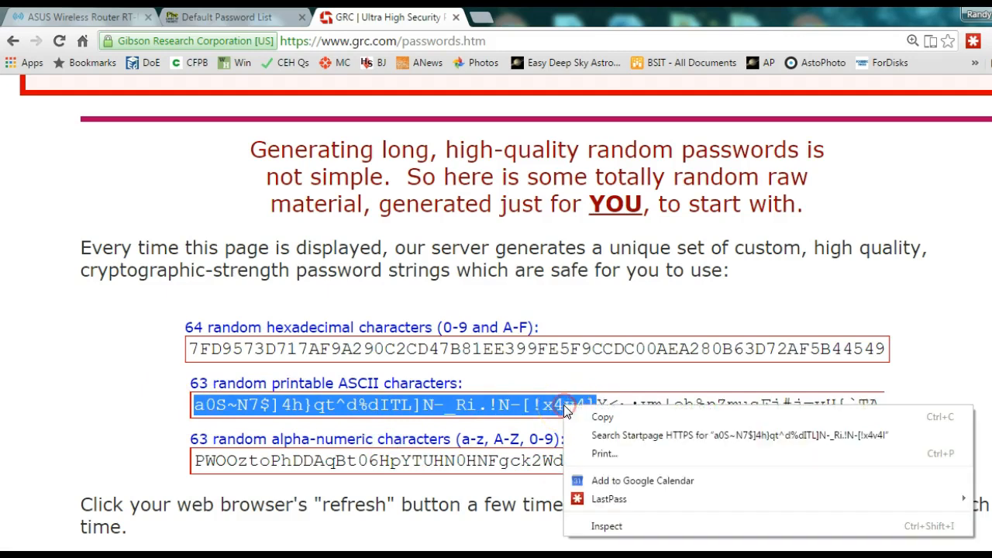
pyautogui.click(601, 411)
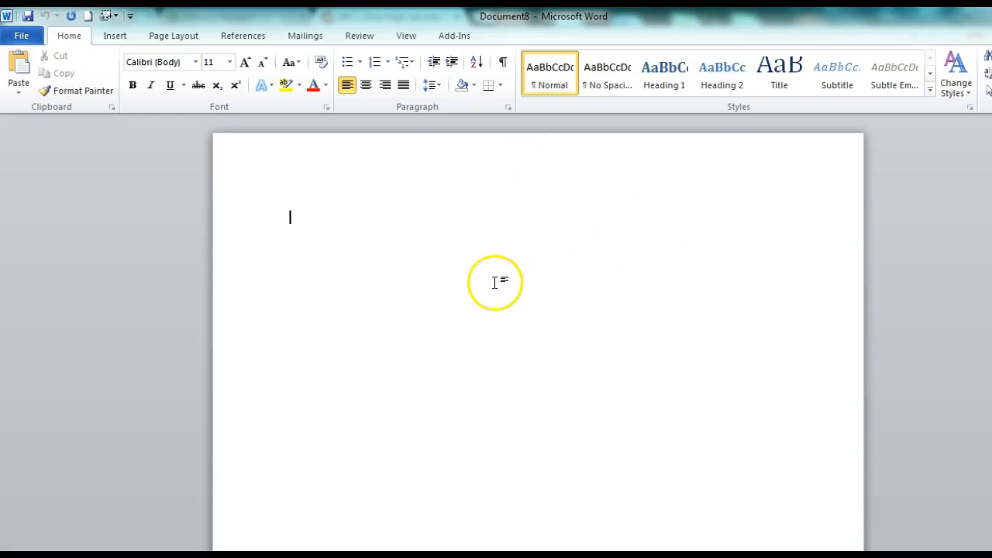
# Step: Paste the password into Word's Document8, restore the window, and switch to the router's wireless page
pyautogui.hotkey('ctrl', 'v')
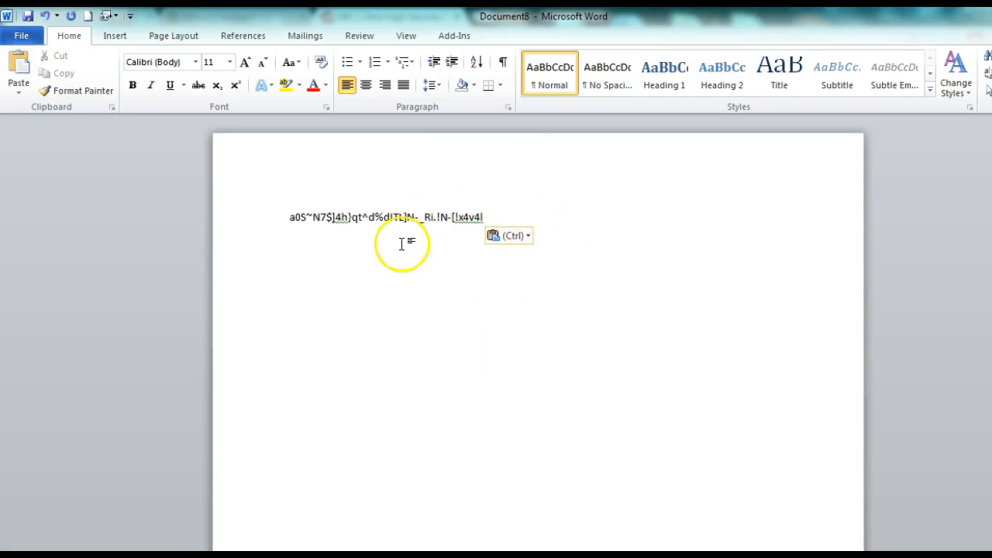
pyautogui.moveTo(871, 23); pyautogui.dragTo(750, 67)
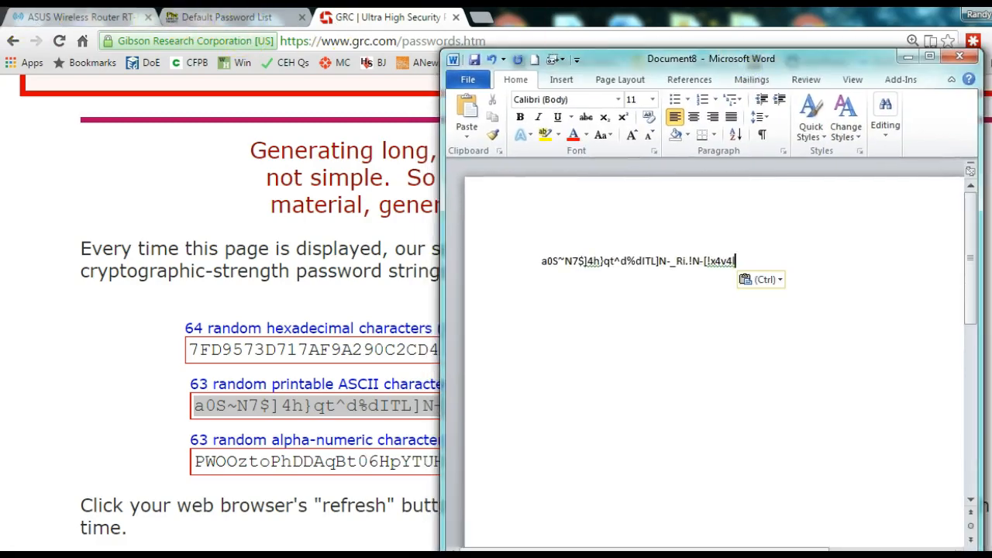
pyautogui.click(78, 16)
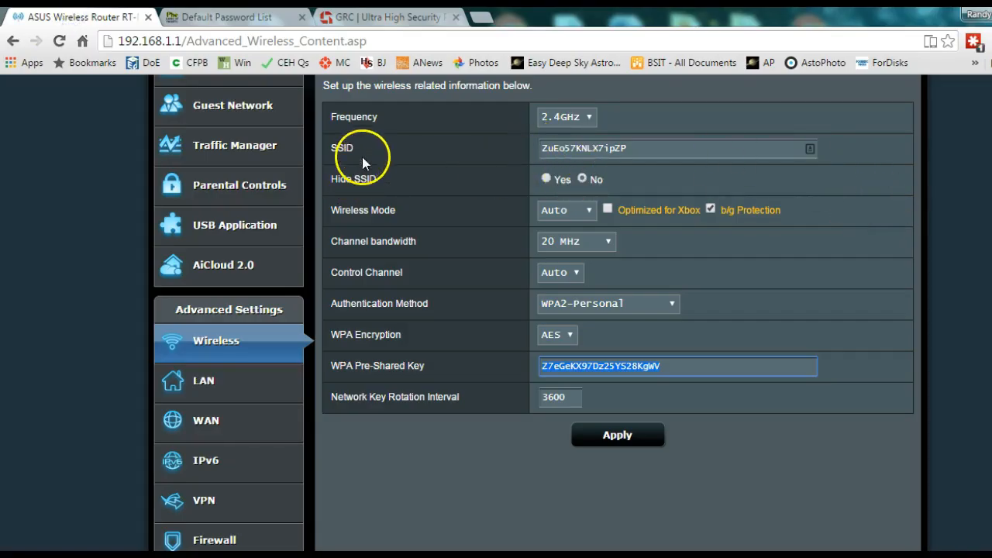
# Step: Copy the SSID from the router page and paste it above the password in Word
pyautogui.moveTo(697, 148); pyautogui.dragTo(481, 177)
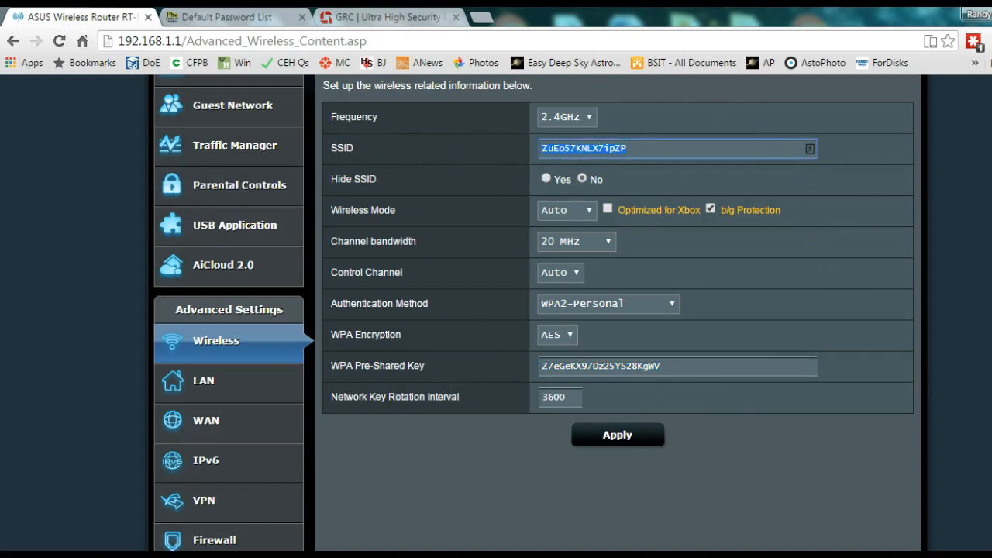
pyautogui.click(666, 510)
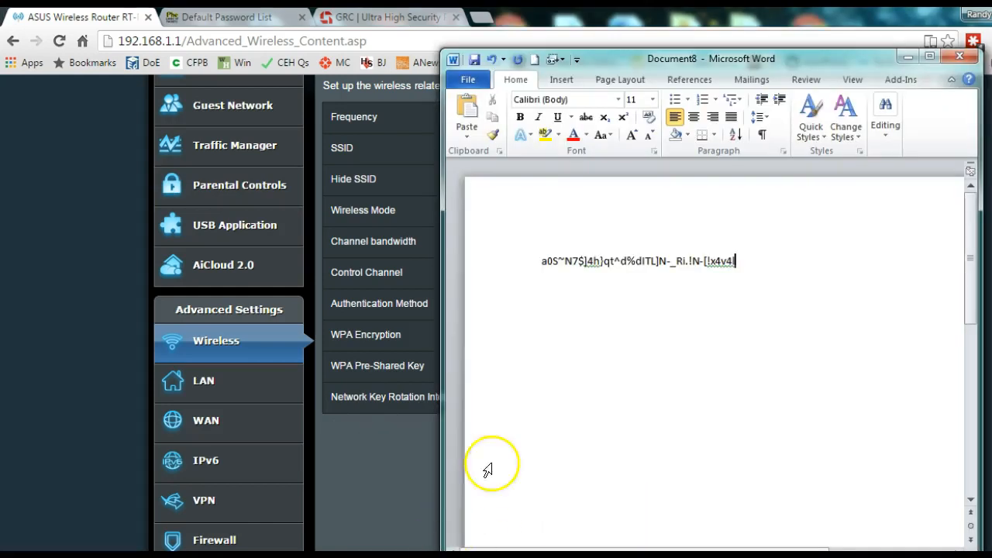
pyautogui.click(527, 265)
pyautogui.click(544, 263)
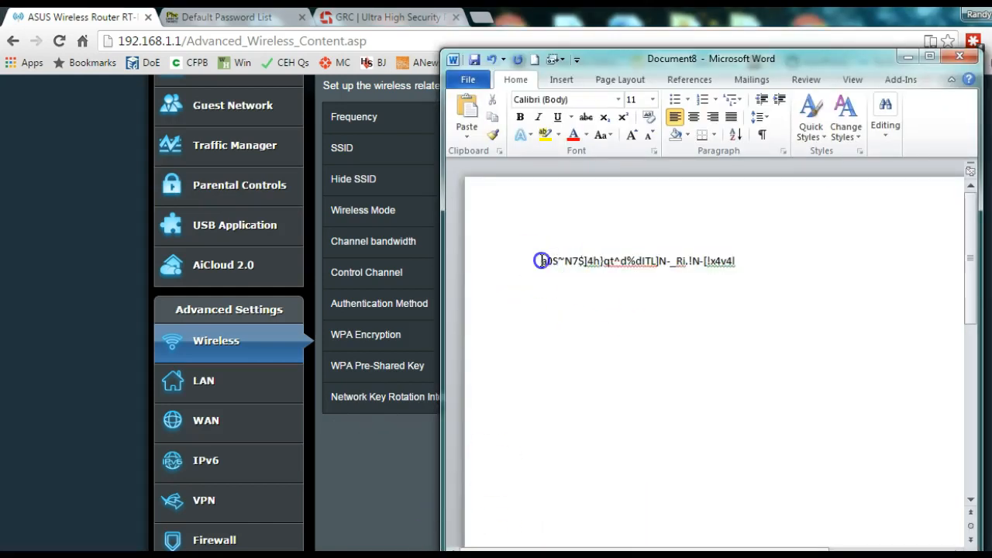
pyautogui.press('Return')
pyautogui.press('Return')
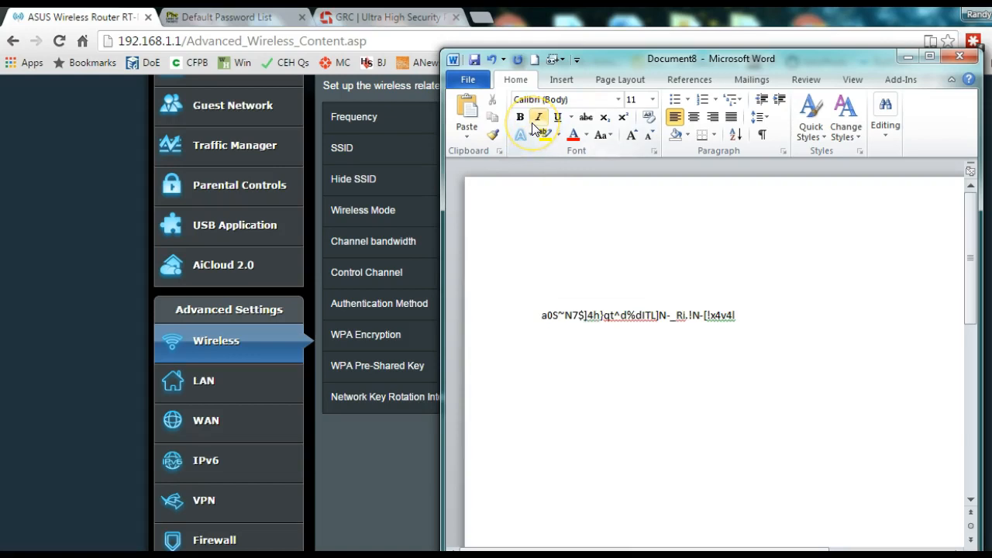
pyautogui.hotkey('ctrl', 'v')
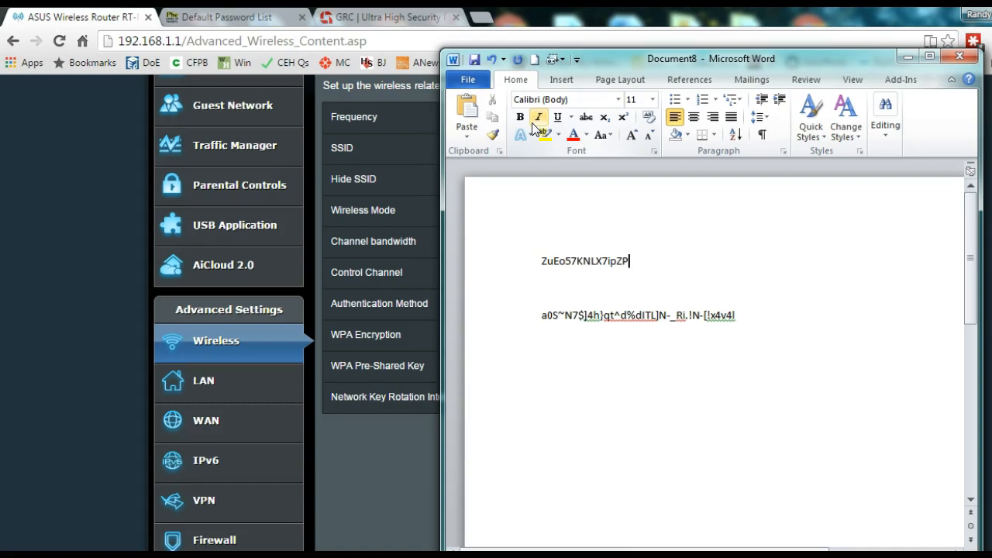
# Step: Label the lines 'SSID:' and 'WPW:' and add a 'Router Password' heading on top
pyautogui.press('Home')
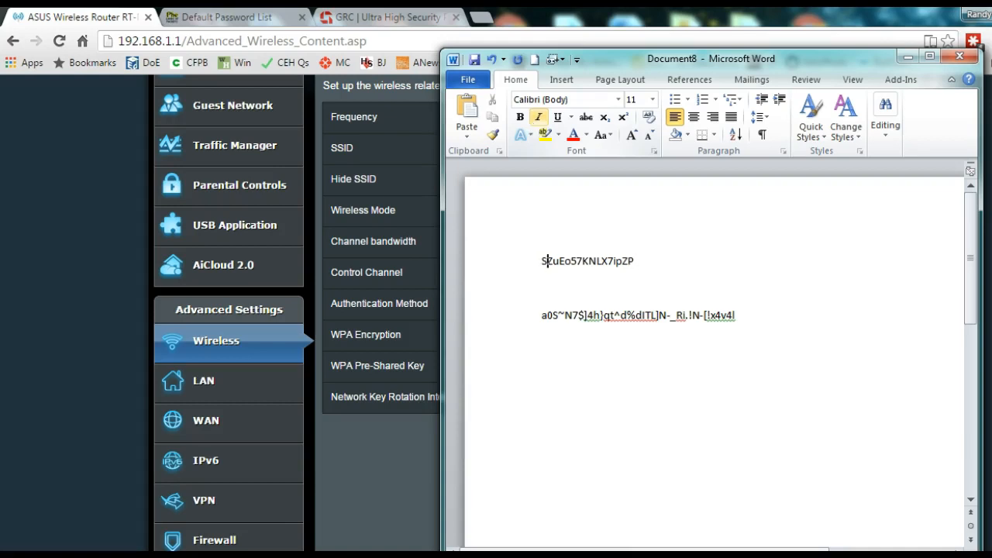
pyautogui.write('SSID:')
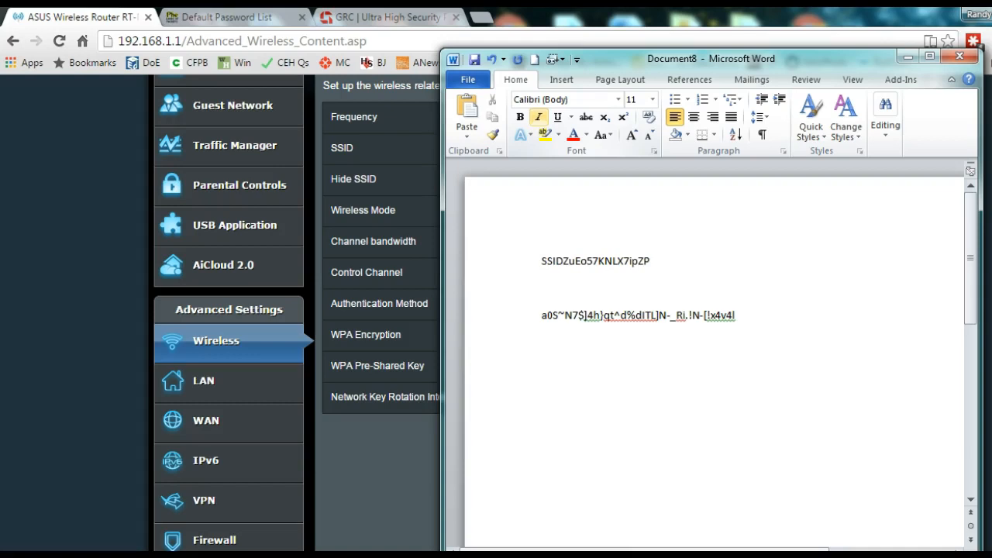
pyautogui.click(540, 315)
pyautogui.write('W')
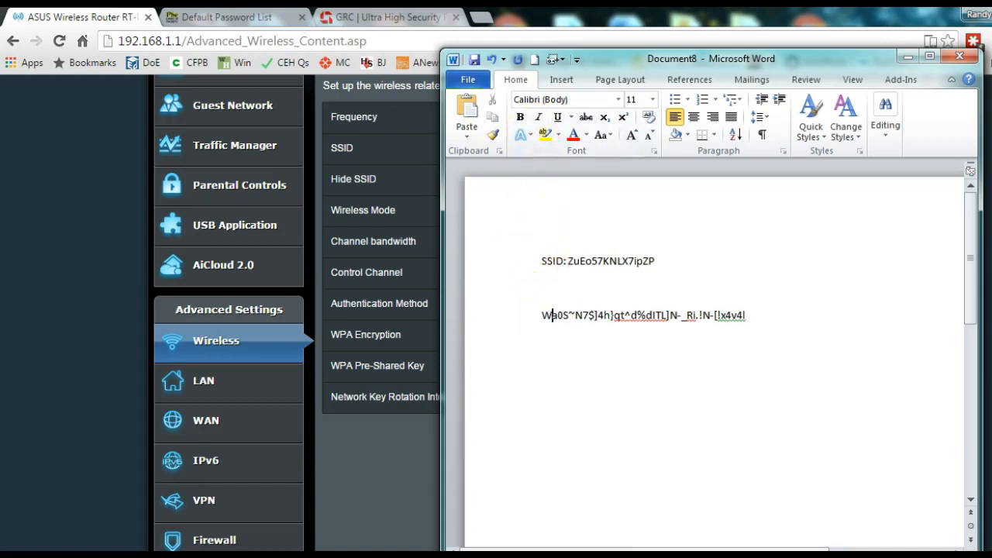
pyautogui.write('P')
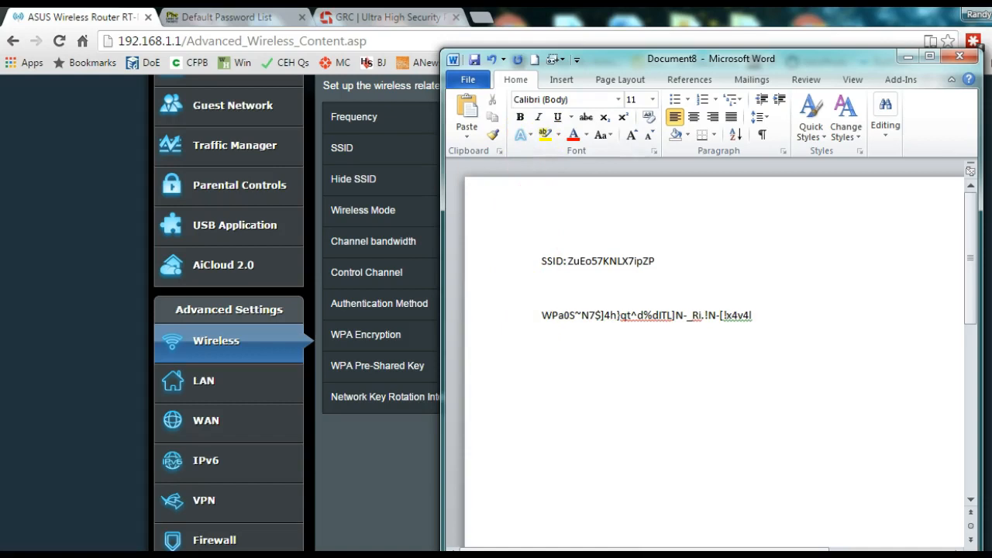
pyautogui.write('W')
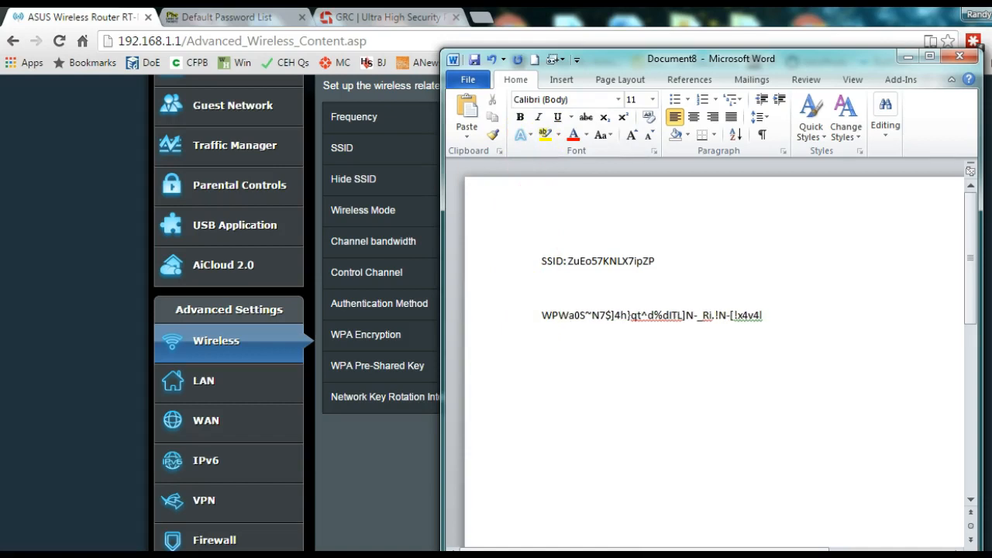
pyautogui.write(':')
pyautogui.click(540, 262)
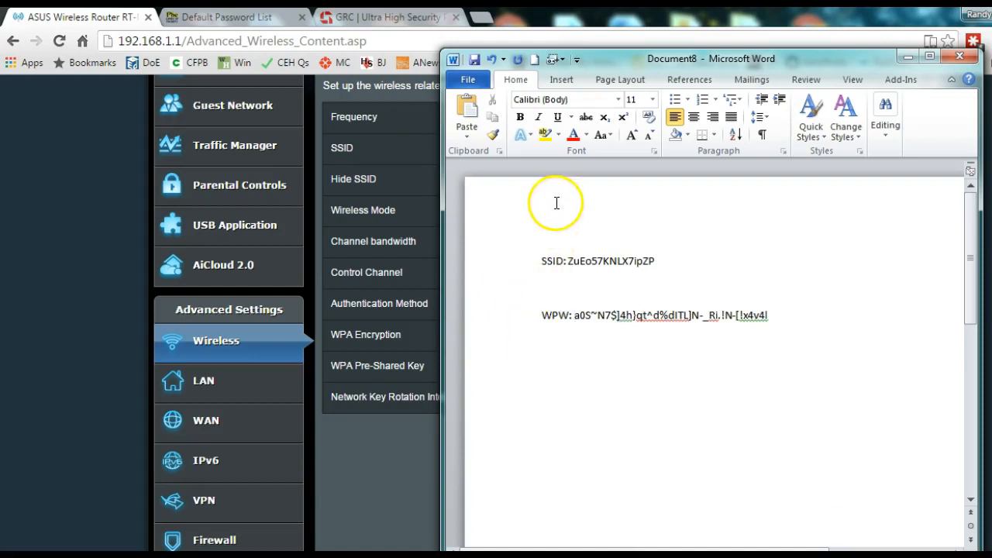
pyautogui.press('Return')
pyautogui.press('Return')
pyautogui.press('Up')
pyautogui.press('Up')
pyautogui.write('Router Password:')
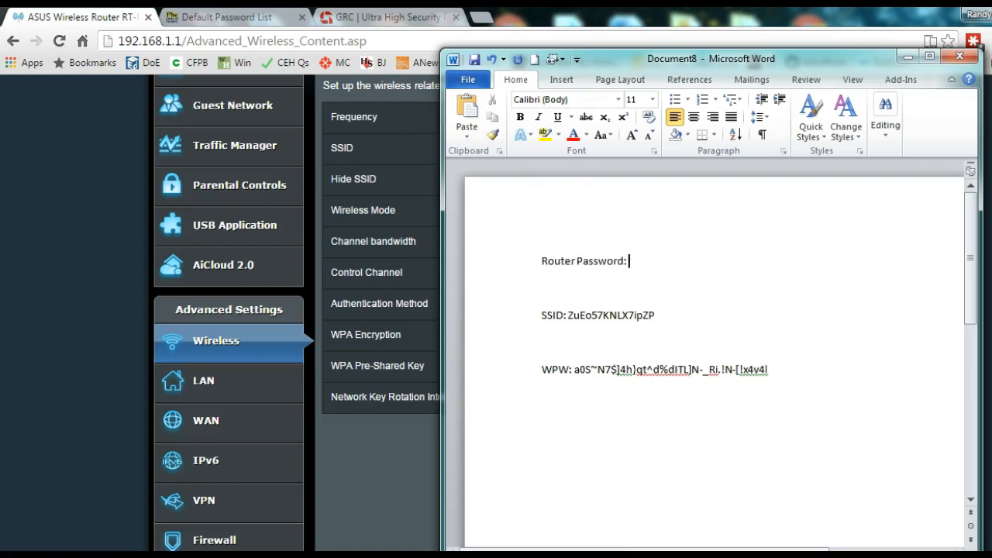
# Step: Use Save As to store Router Password.docx on the SPINRITE V6 (G:) drive
pyautogui.click(907, 57)
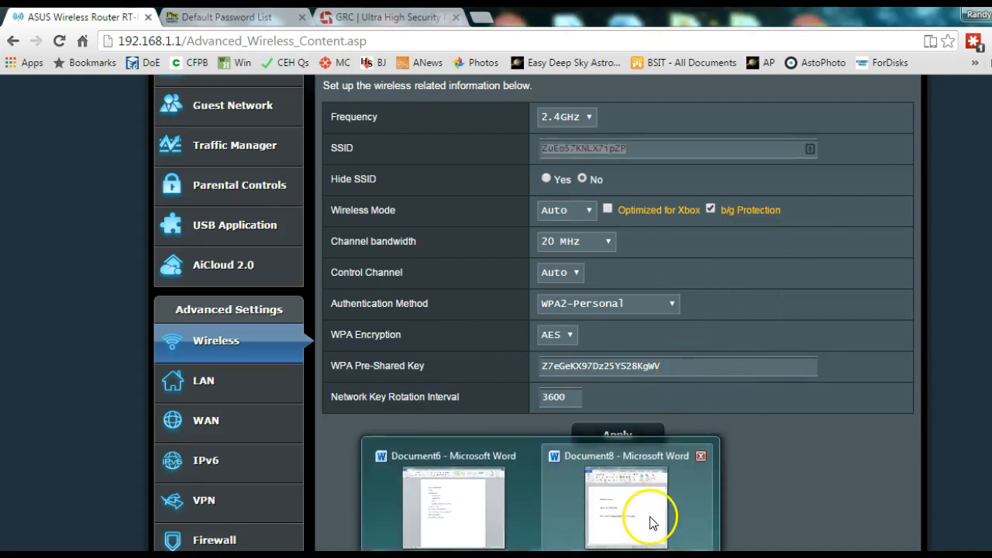
pyautogui.click(643, 509)
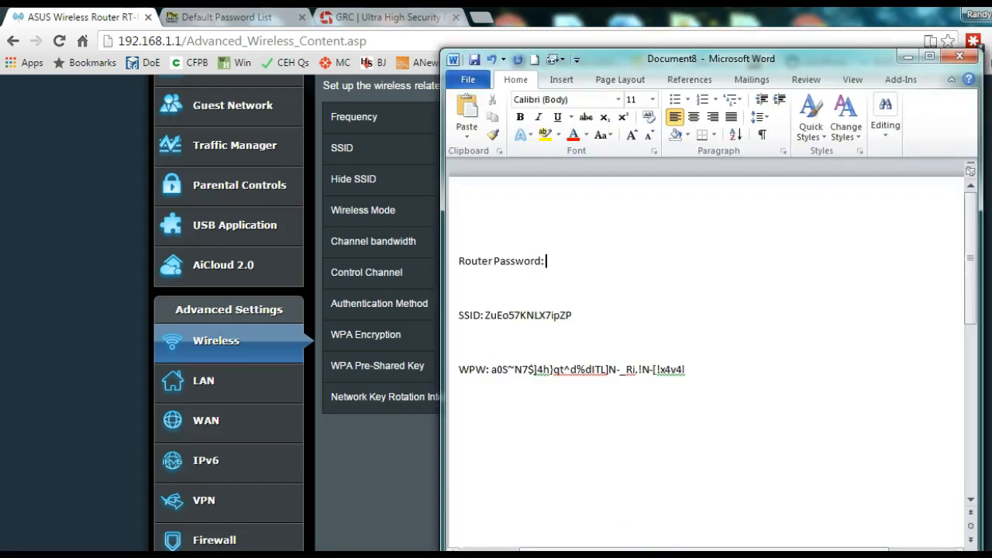
pyautogui.click(468, 80)
pyautogui.click(499, 127)
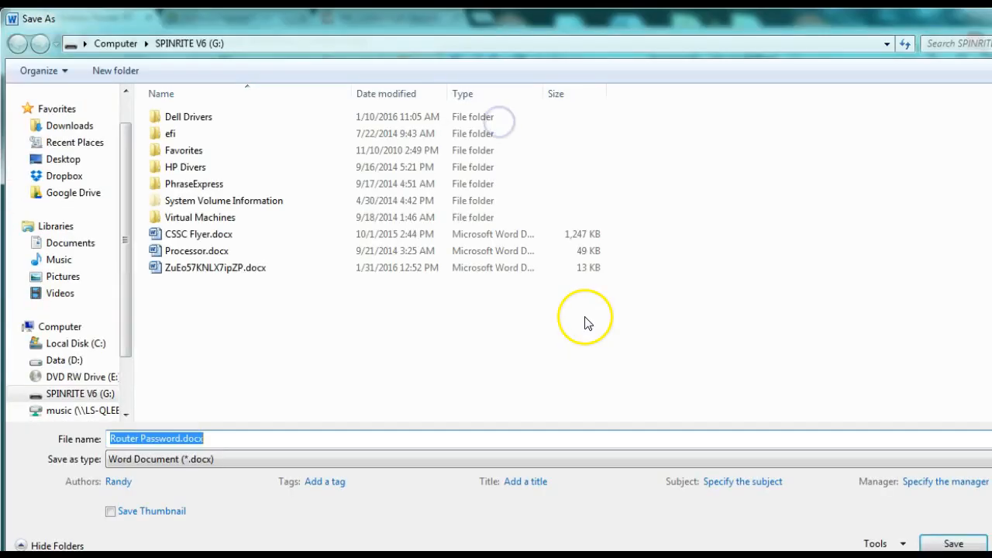
pyautogui.moveTo(125, 339); pyautogui.dragTo(126, 387)
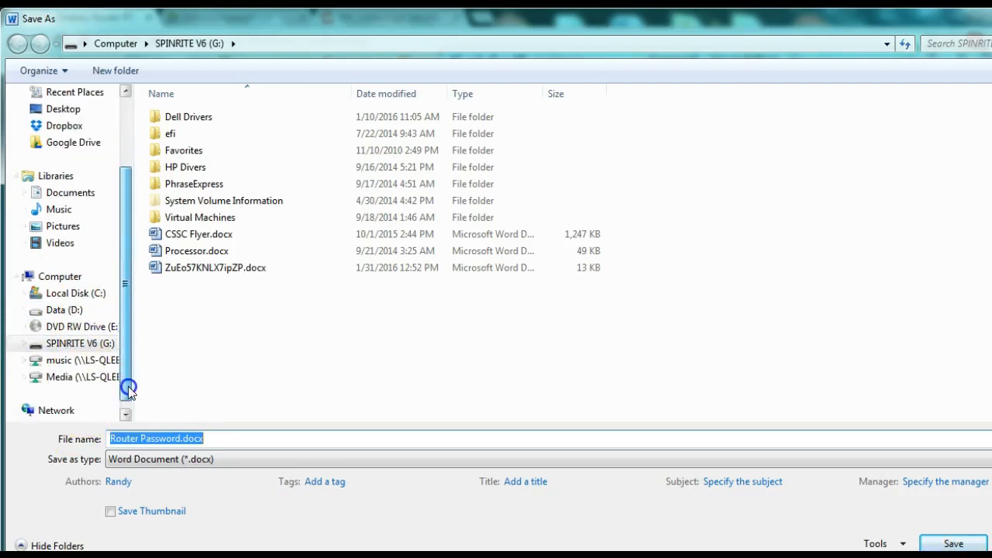
pyautogui.click(69, 352)
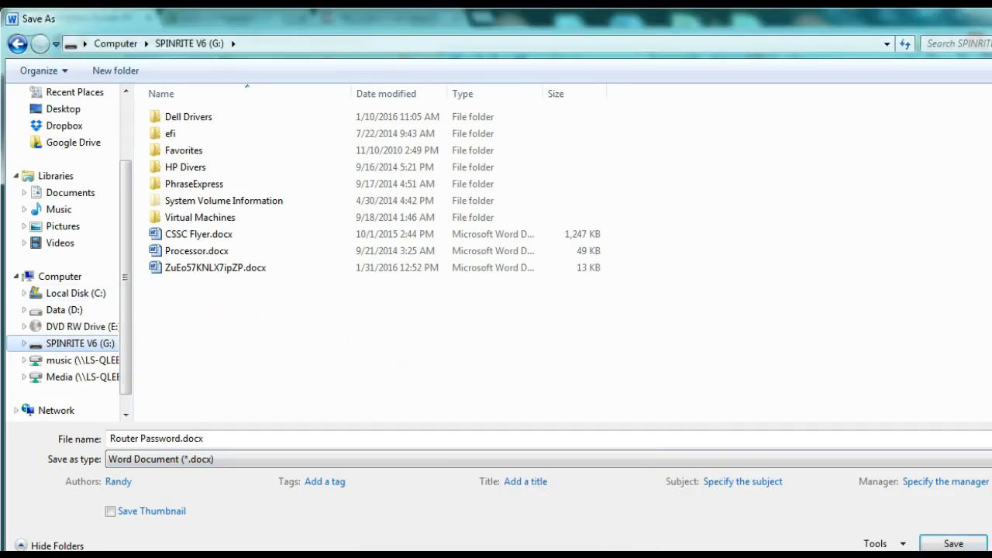
pyautogui.click(447, 525)
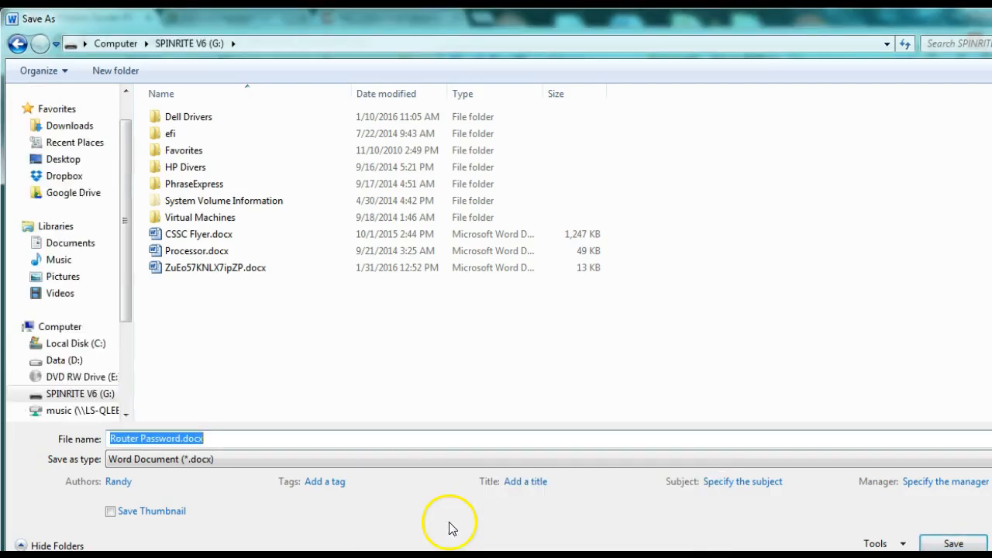
pyautogui.click(635, 522)
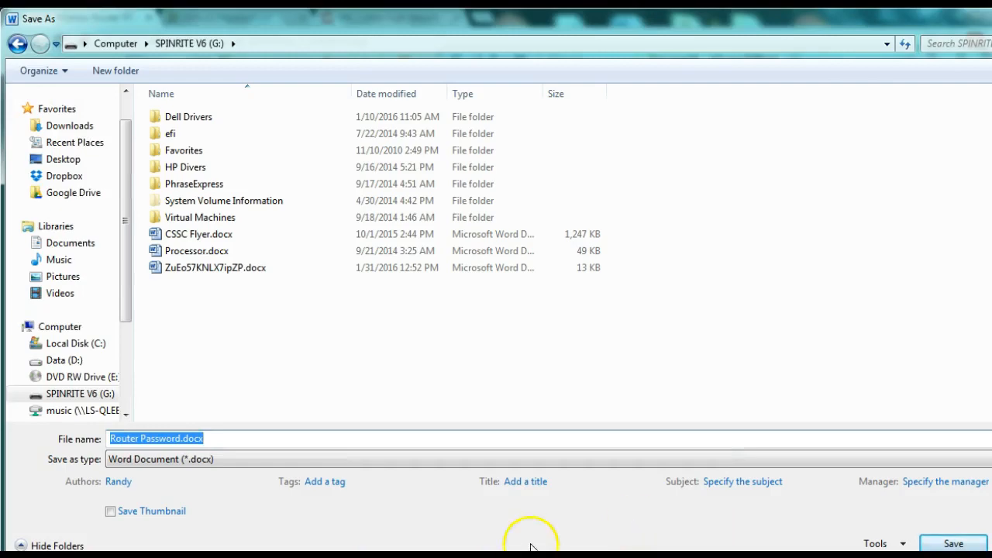
pyautogui.press('Return')
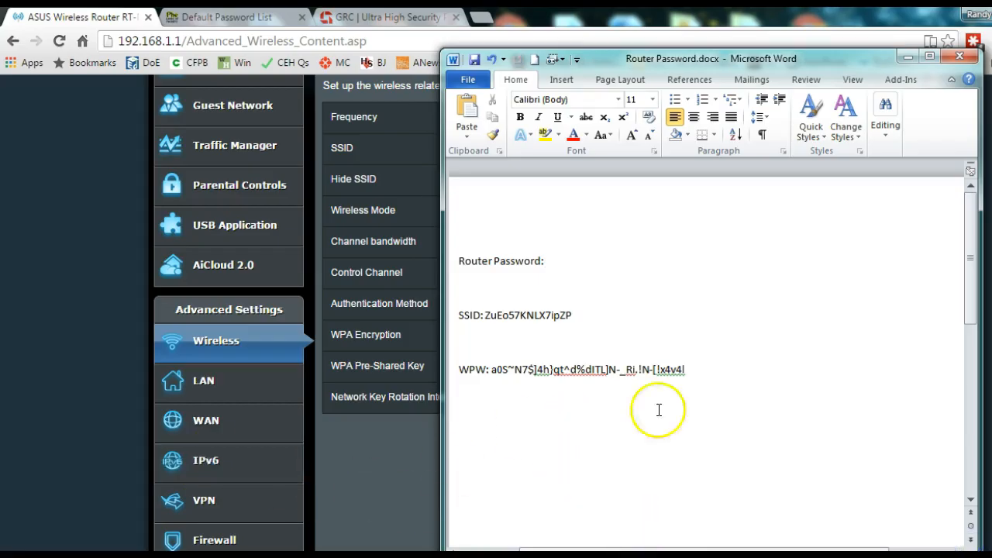
# Step: Start saving a copy of the document with Plain Text (*.txt) as the file type
pyautogui.click(464, 77)
pyautogui.click(500, 129)
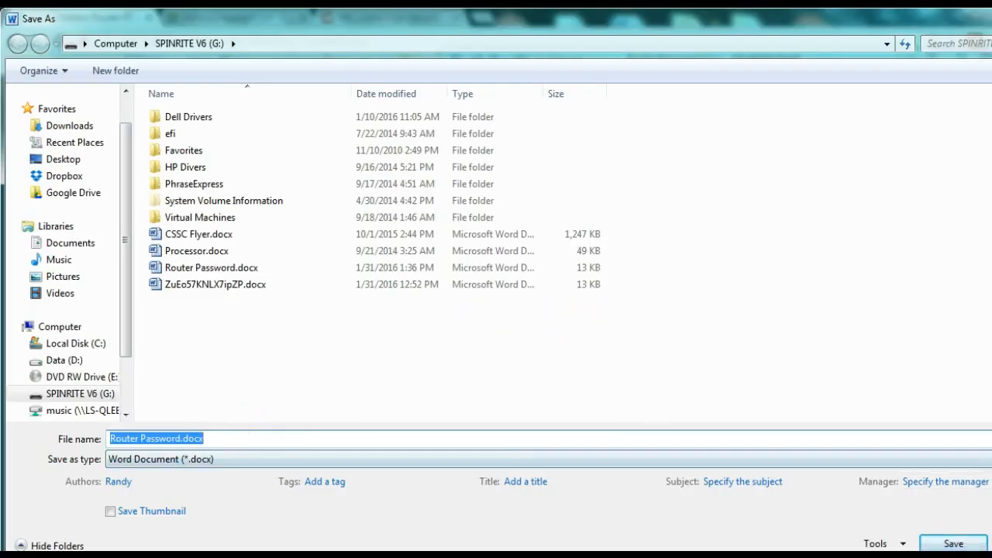
pyautogui.click(985, 459)
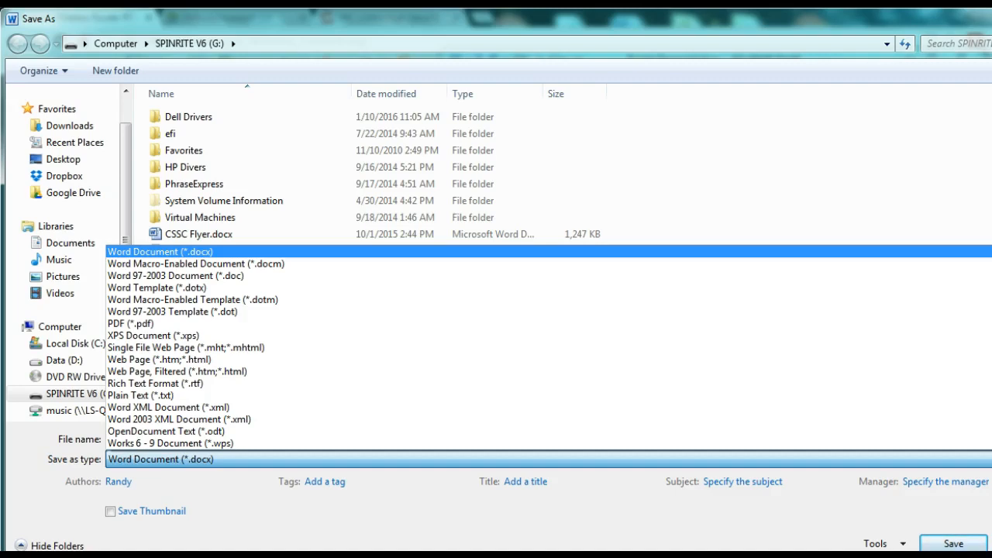
pyautogui.click(635, 397)
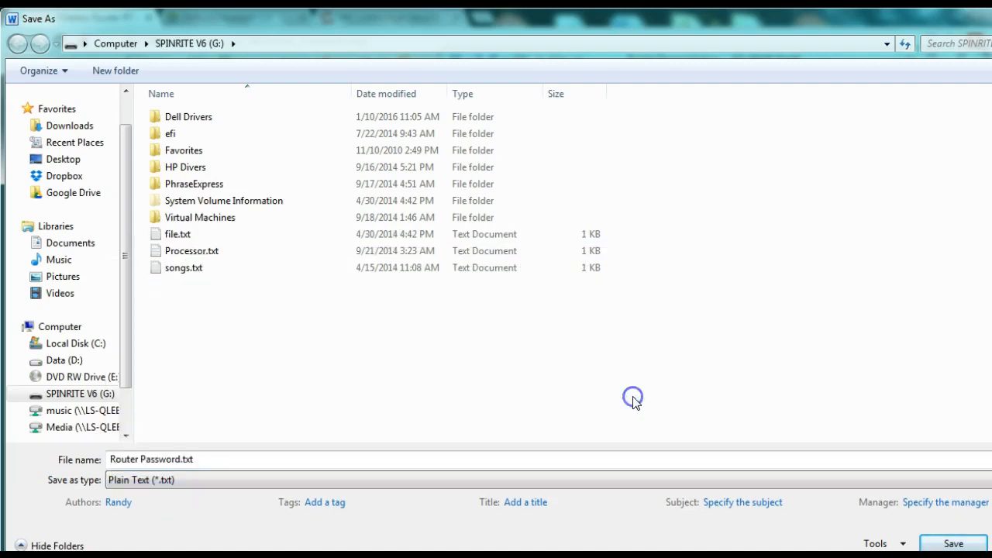
# Step: Name the plain-text copy GoodMovies.txt on the G: drive and save it
pyautogui.click(201, 459)
pyautogui.click(201, 459)
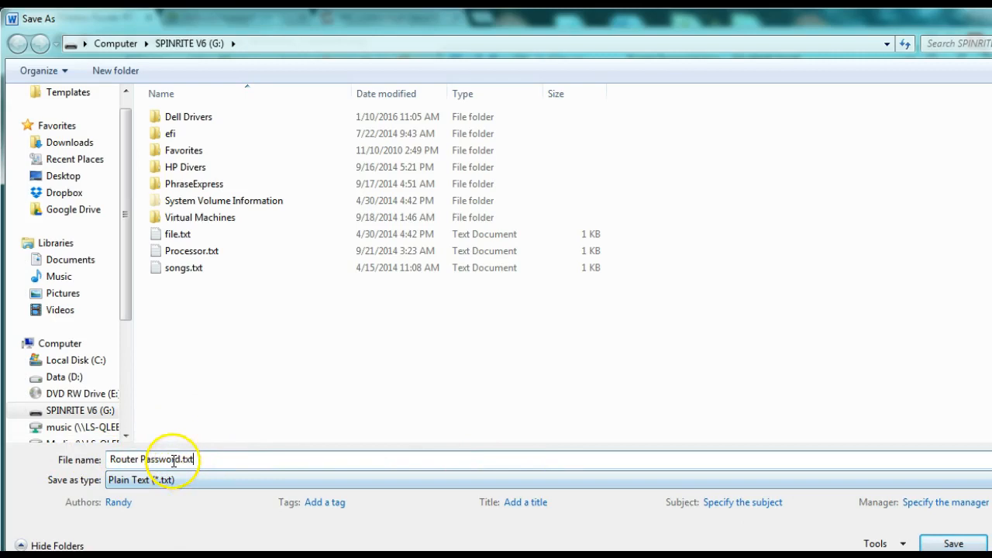
pyautogui.hotkey('shift', 'Home')
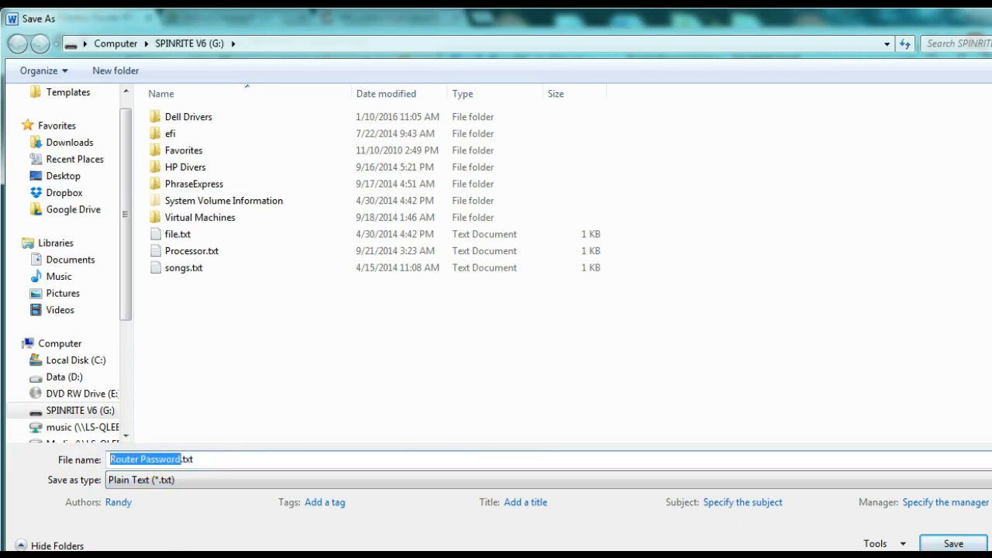
pyautogui.write('song')
pyautogui.press('BackSpace')
pyautogui.press('BackSpace')
pyautogui.press('BackSpace')
pyautogui.press('BackSpace')
pyautogui.write('Good')
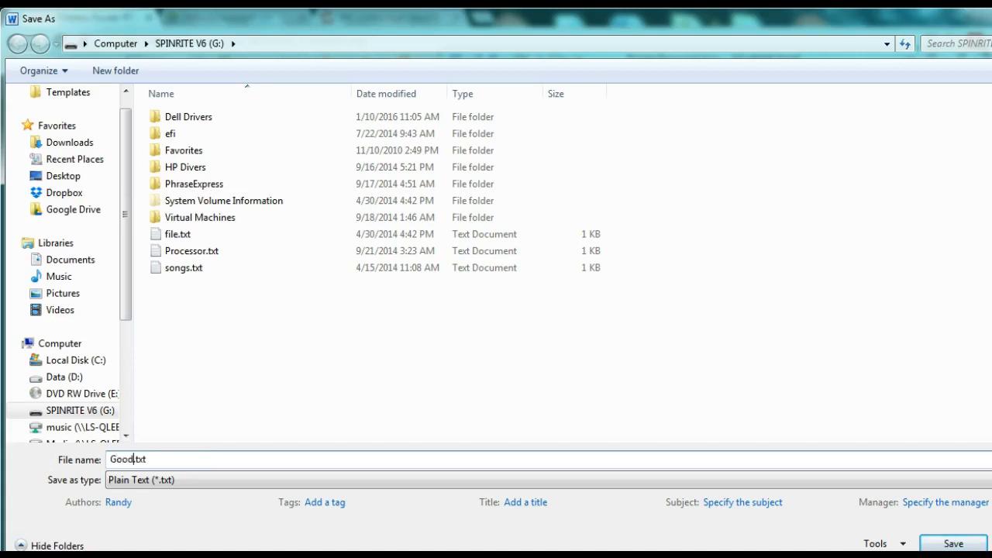
pyautogui.write('Movies')
pyautogui.click(953, 545)
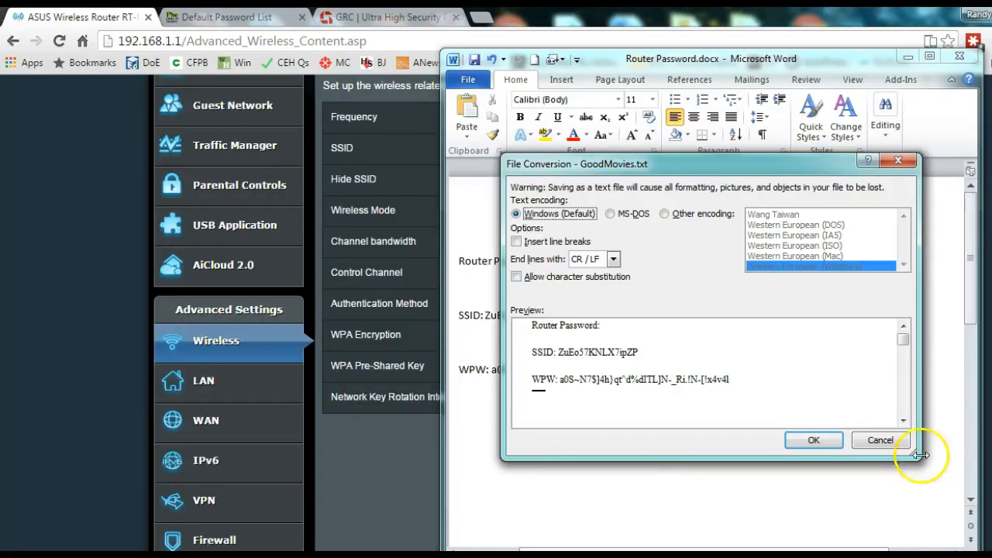
# Step: Accept the default text encoding, then check GoodMovies.txt's file info: 90 bytes, 6 words
pyautogui.click(818, 440)
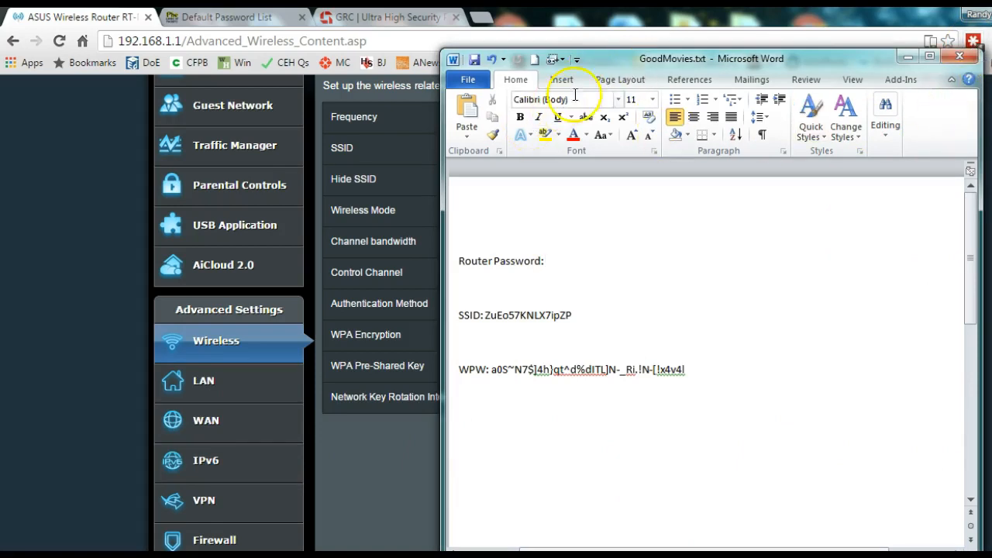
pyautogui.click(929, 56)
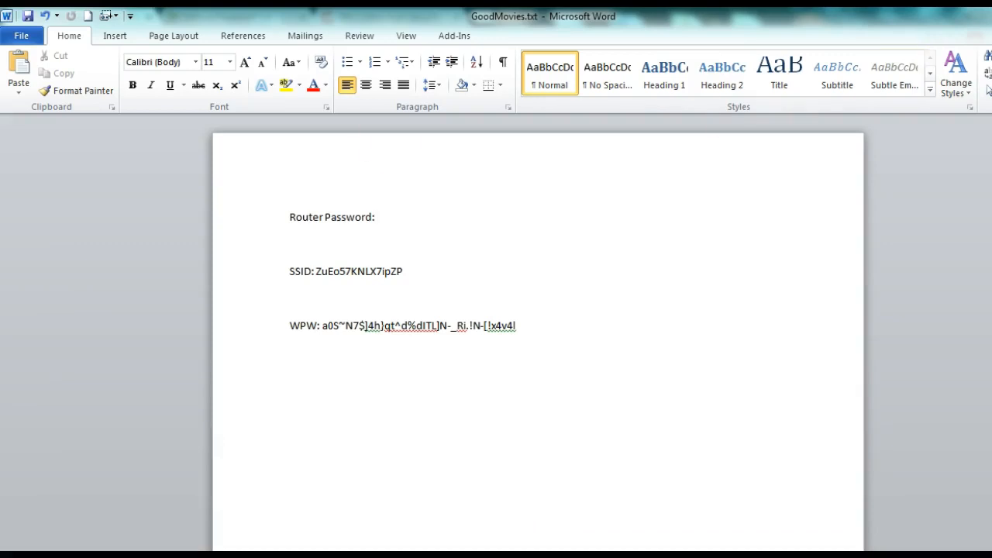
pyautogui.click(21, 36)
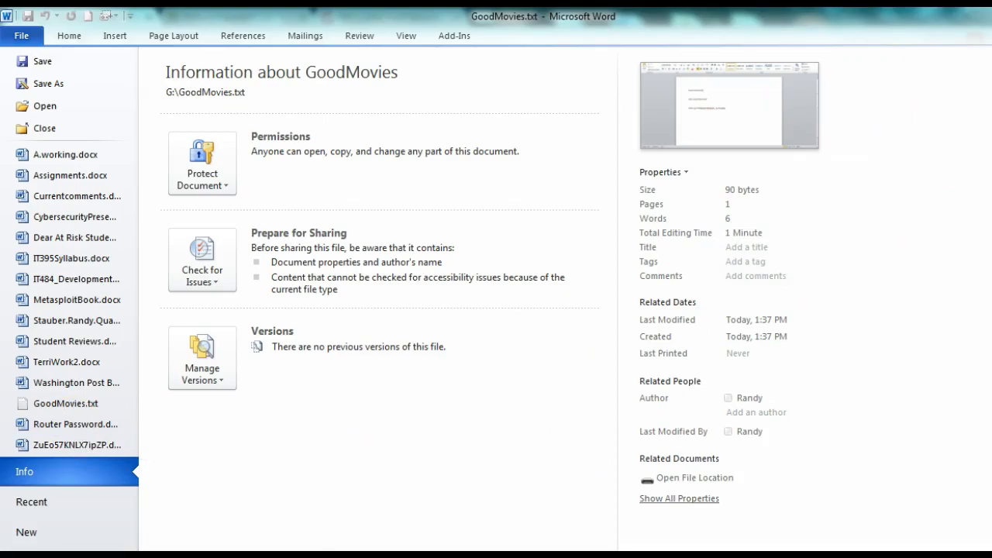
pyautogui.click(284, 535)
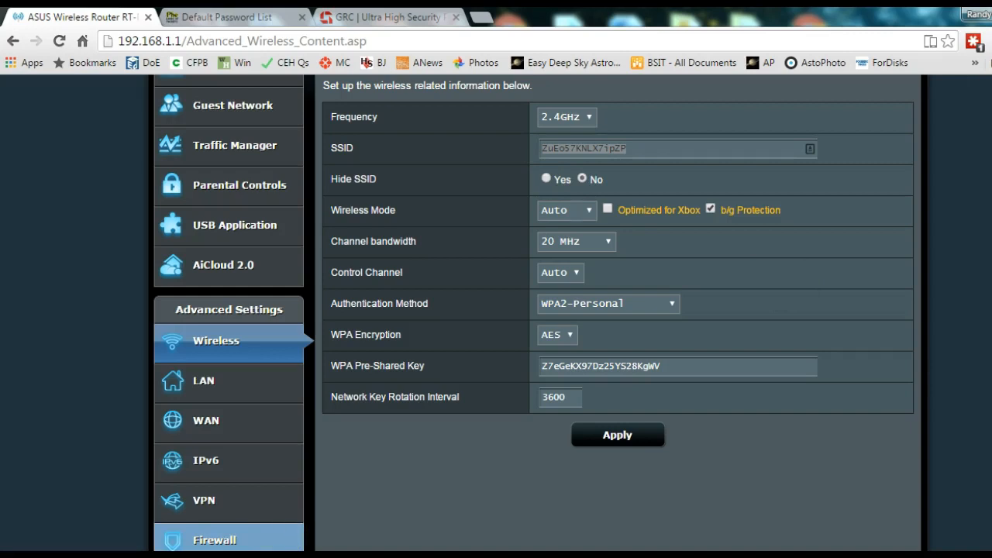
# Step: Apply the router's wireless settings, then search Control Panel for 'wireless'
pyautogui.click(146, 549)
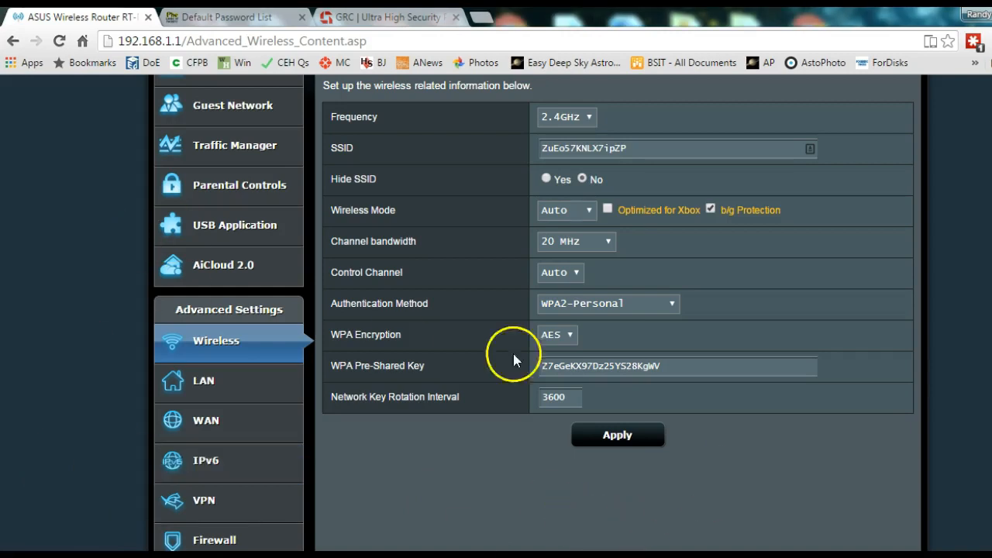
pyautogui.click(619, 440)
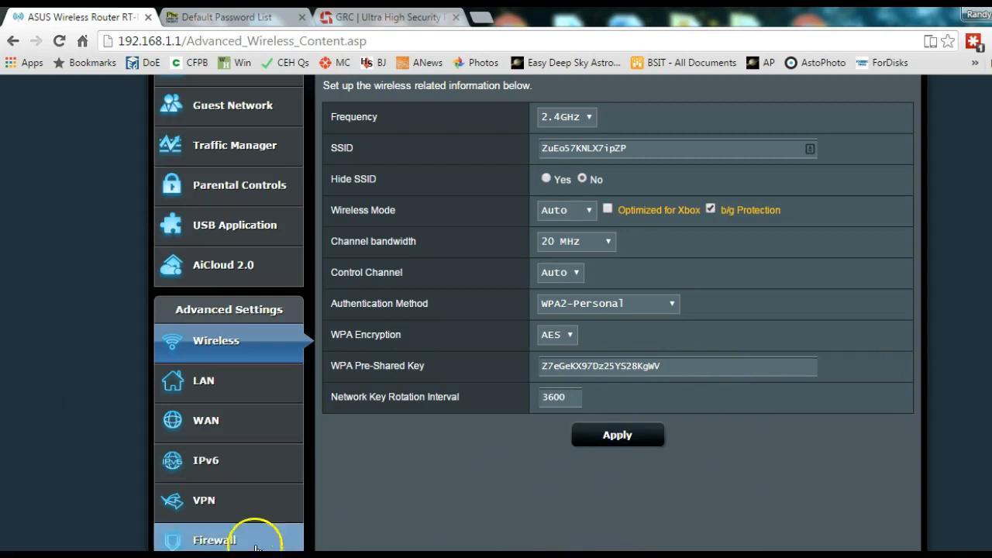
pyautogui.press('super')
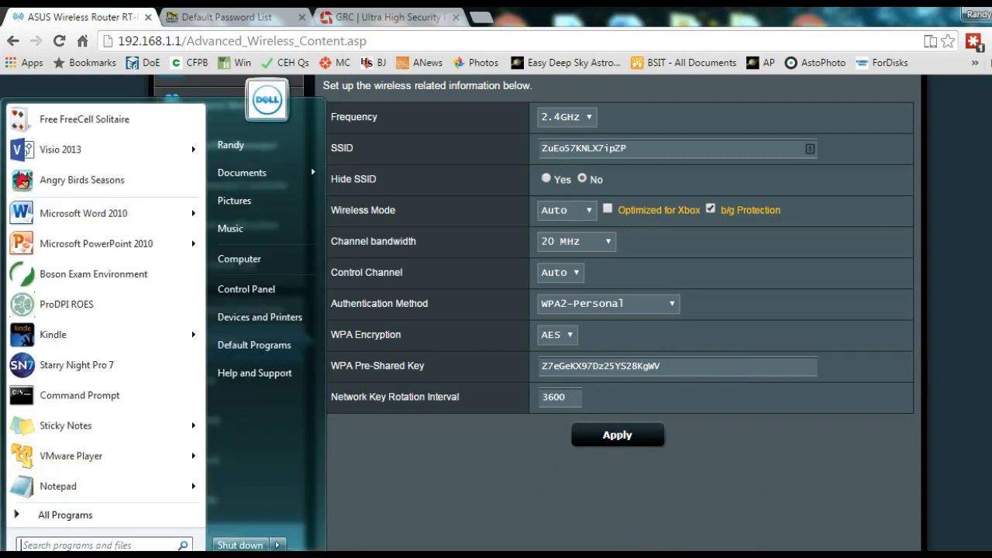
pyautogui.click(262, 290)
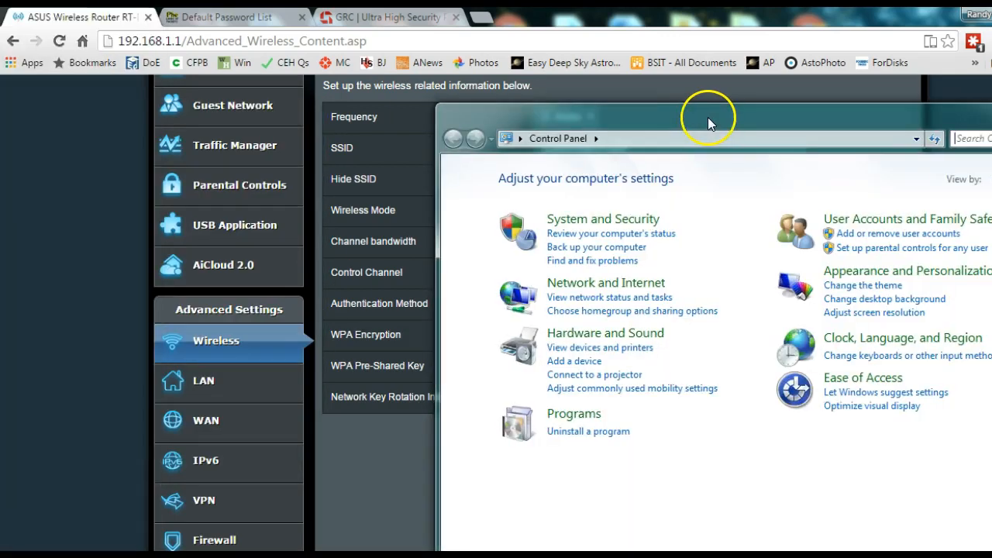
pyautogui.moveTo(708, 117); pyautogui.dragTo(406, 21)
pyautogui.write('wireless')
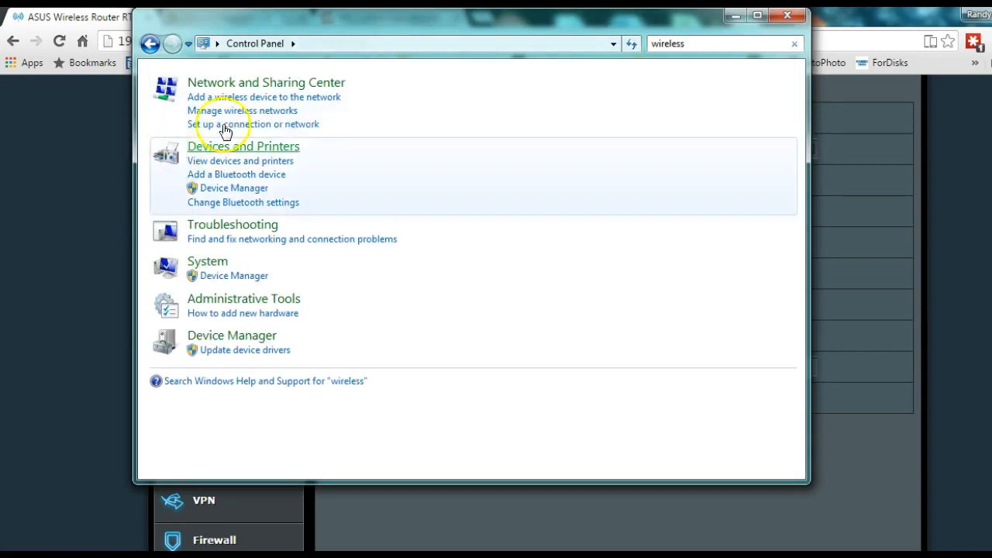
# Step: Check the saved wireless profile's security (WPA2-Personal, AES) without changes, then close Manage Wireless Networks
pyautogui.click(263, 120)
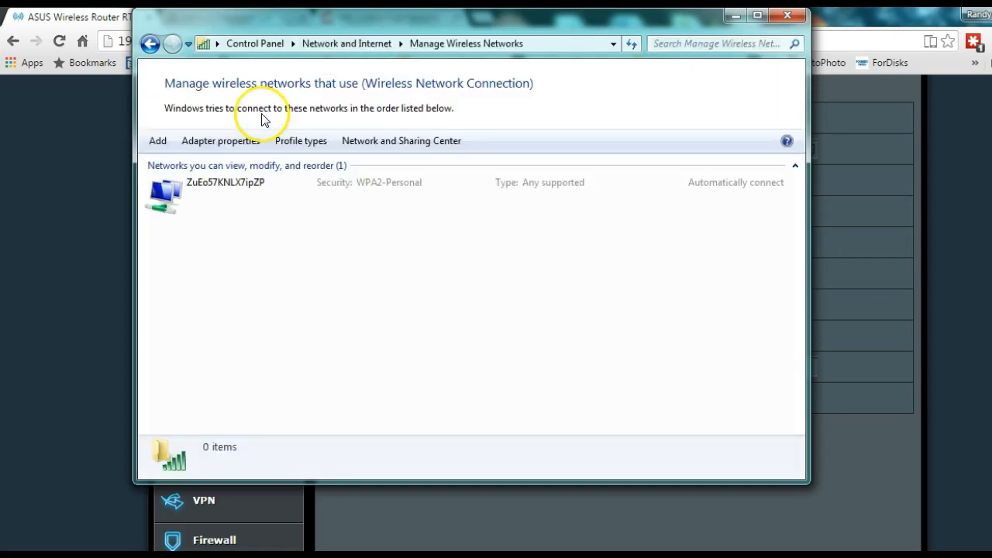
pyautogui.rightClick(239, 189)
pyautogui.click(273, 196)
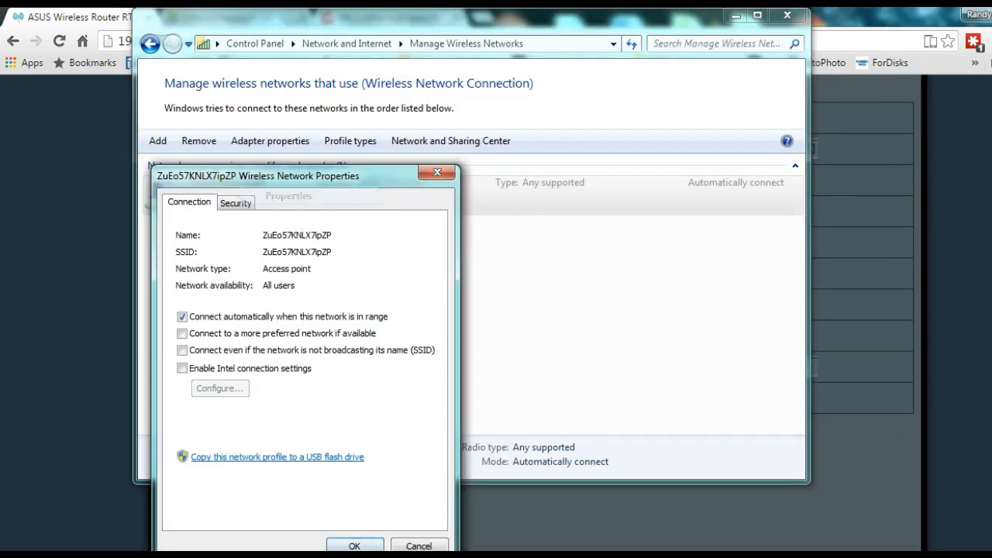
pyautogui.click(354, 290)
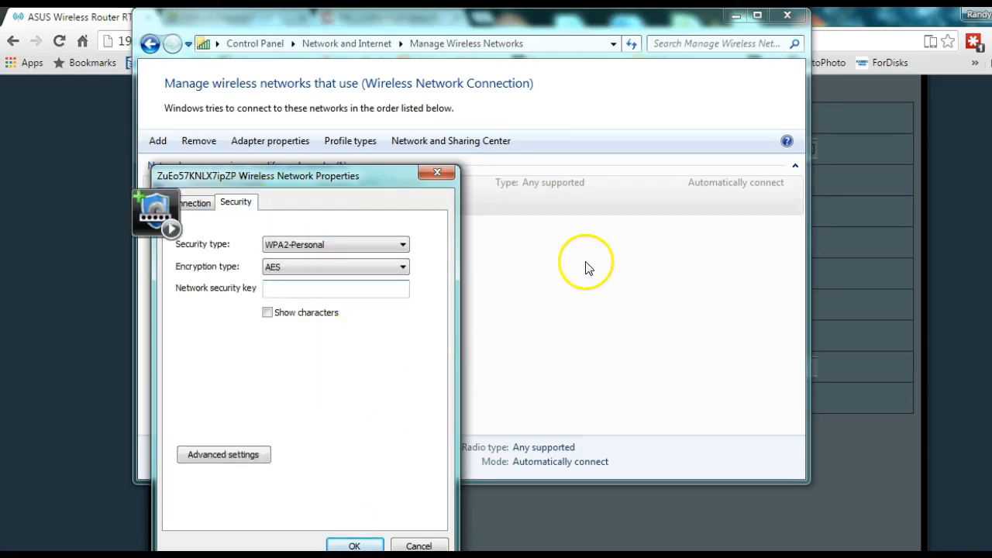
pyautogui.click(419, 545)
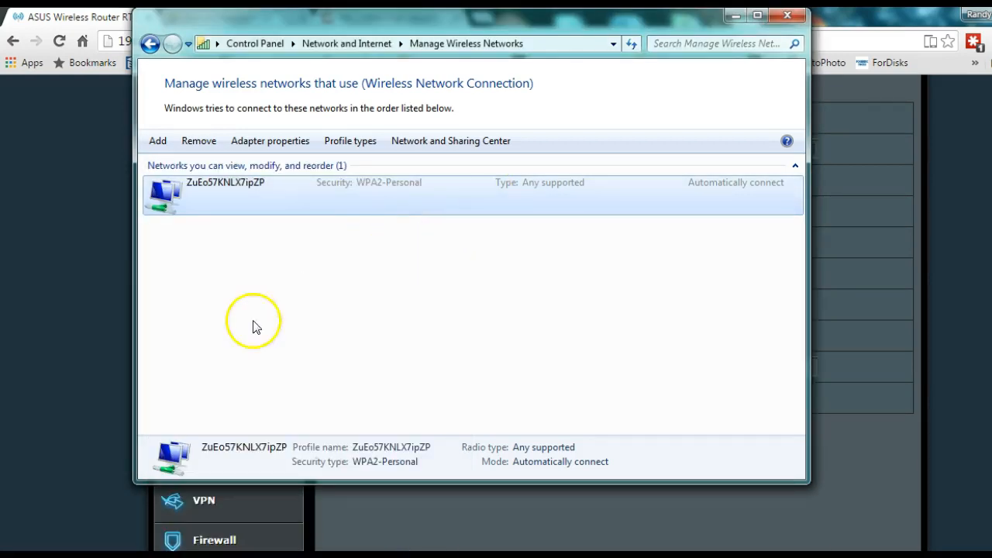
pyautogui.moveTo(703, 22); pyautogui.dragTo(749, 60)
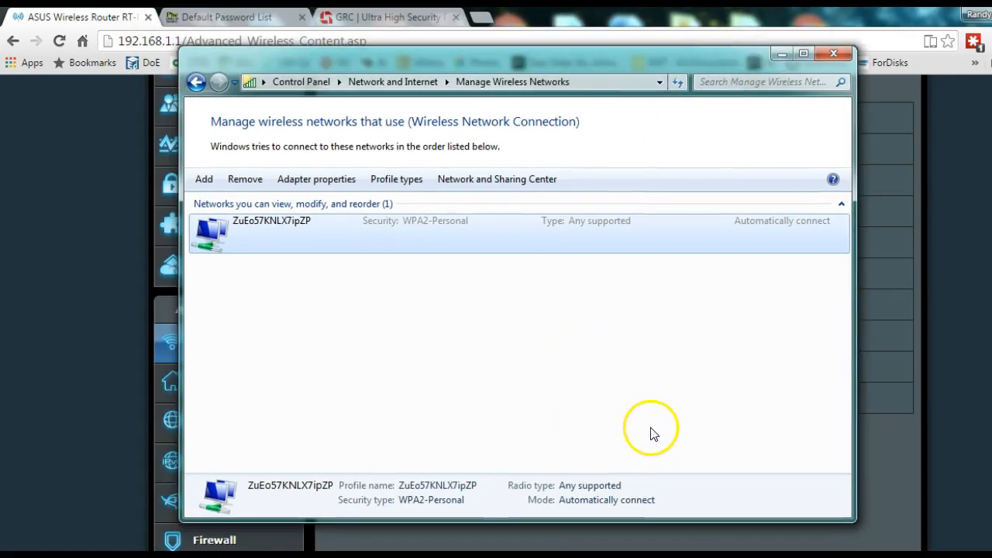
pyautogui.click(846, 58)
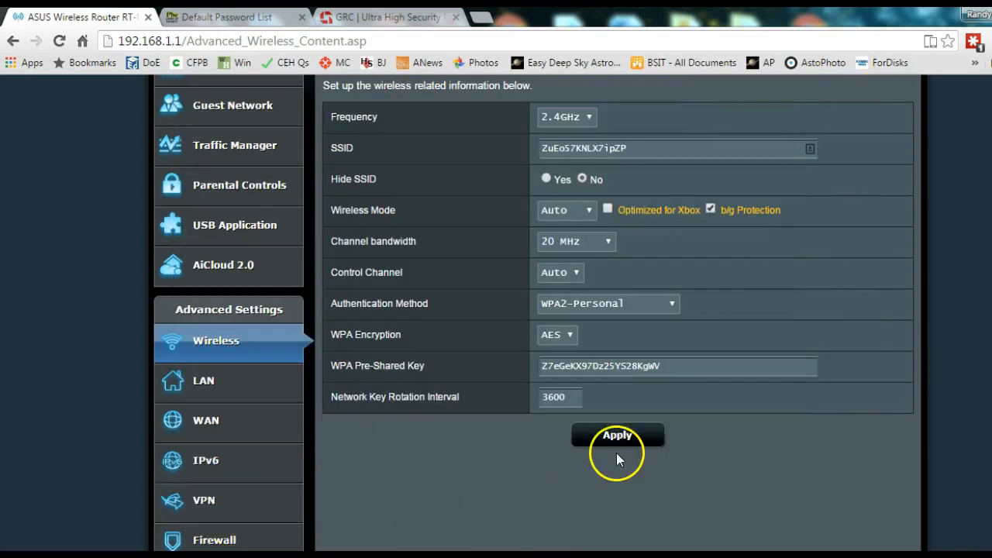
pyautogui.scroll(-1, 535, 310)
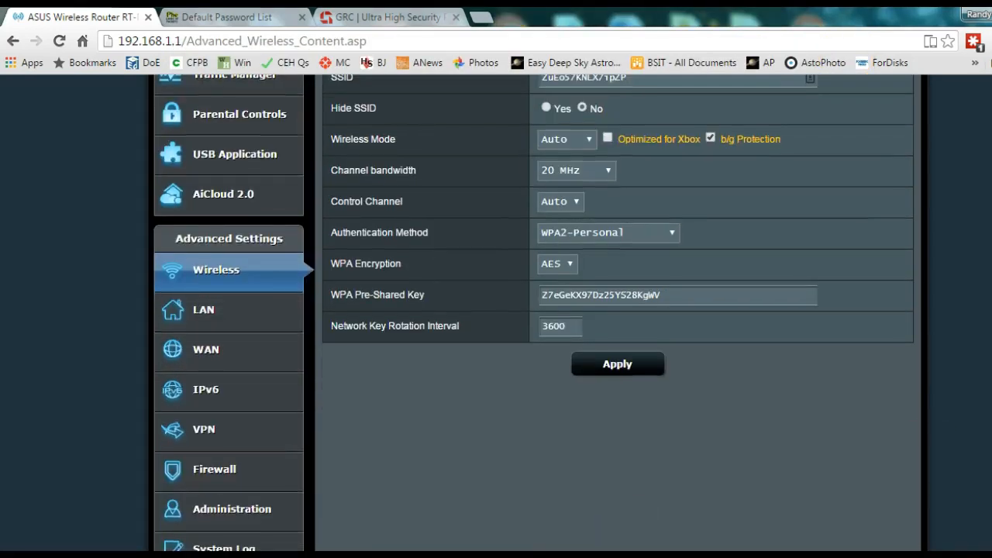